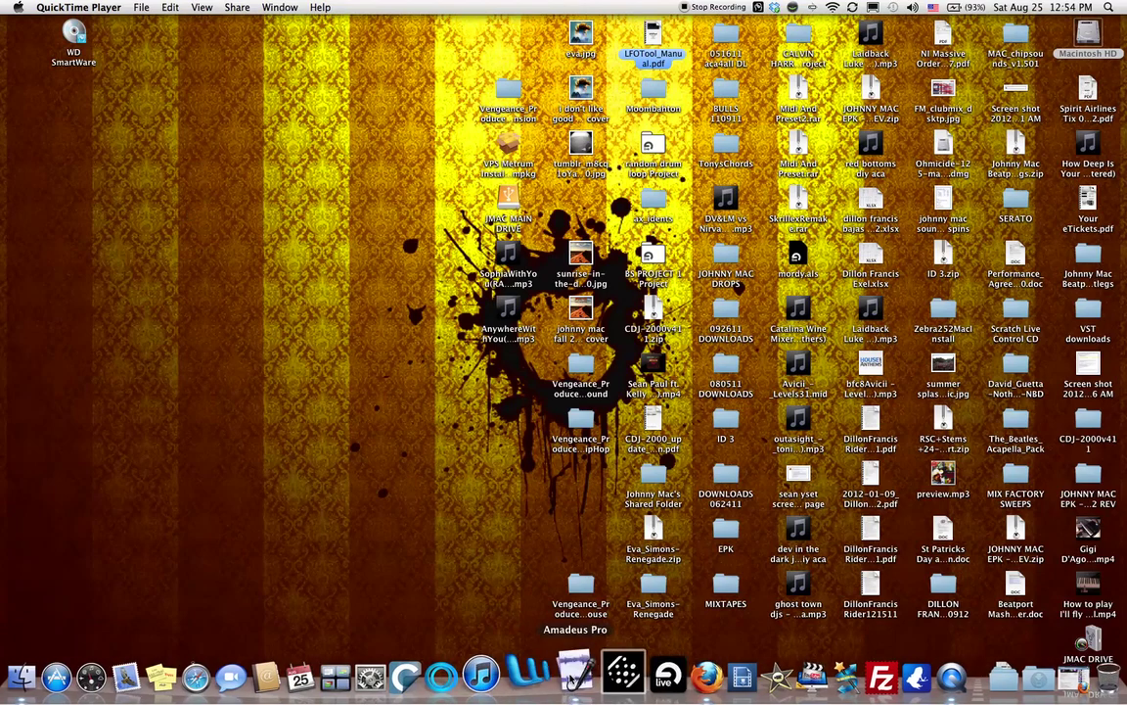
- Launch Amadeus Pro and position its blank Untitled sound window
click(575, 675)
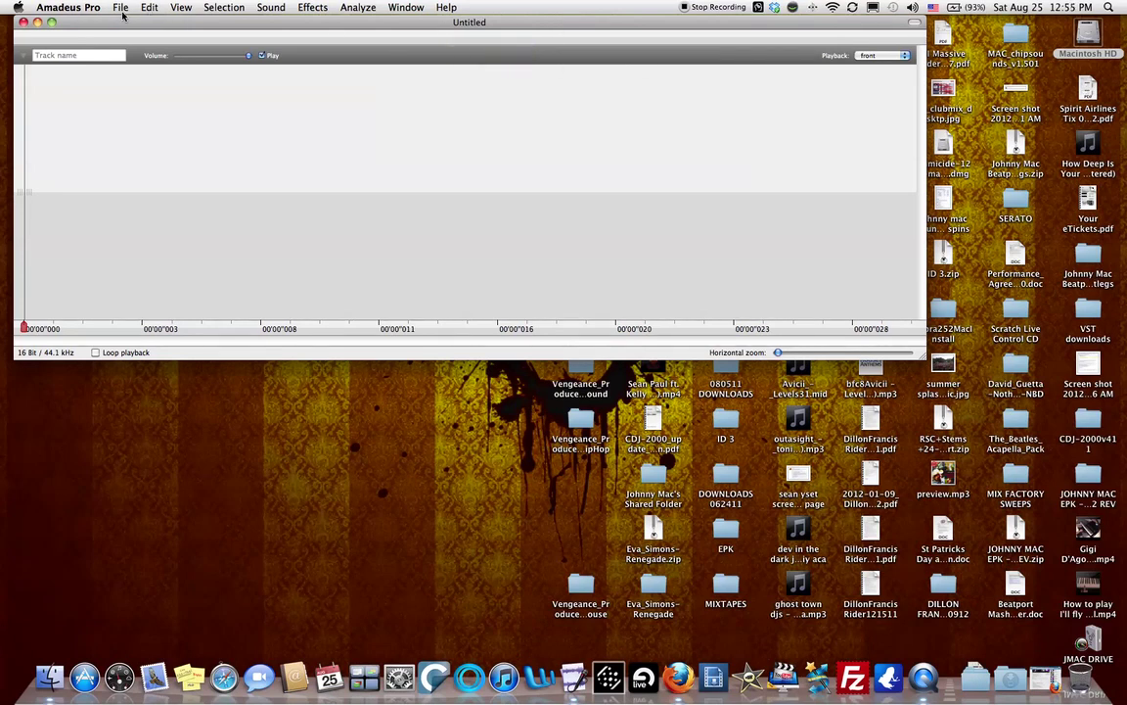
drag(98, 24, 90, 21)
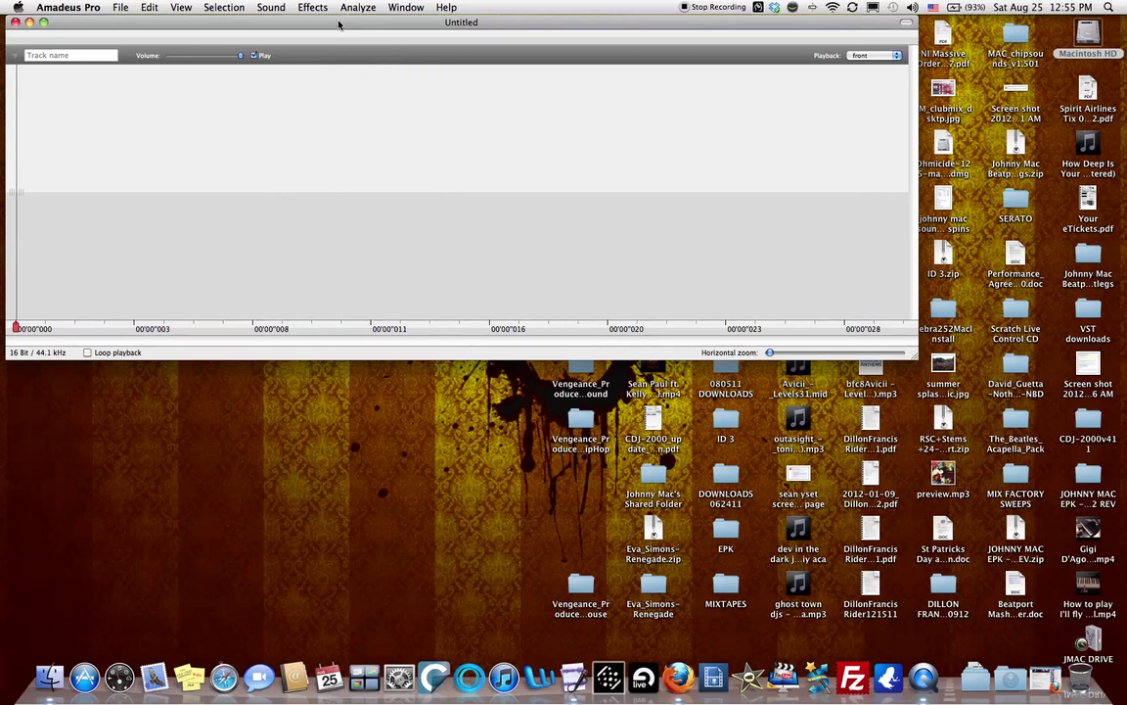
drag(339, 24, 336, 25)
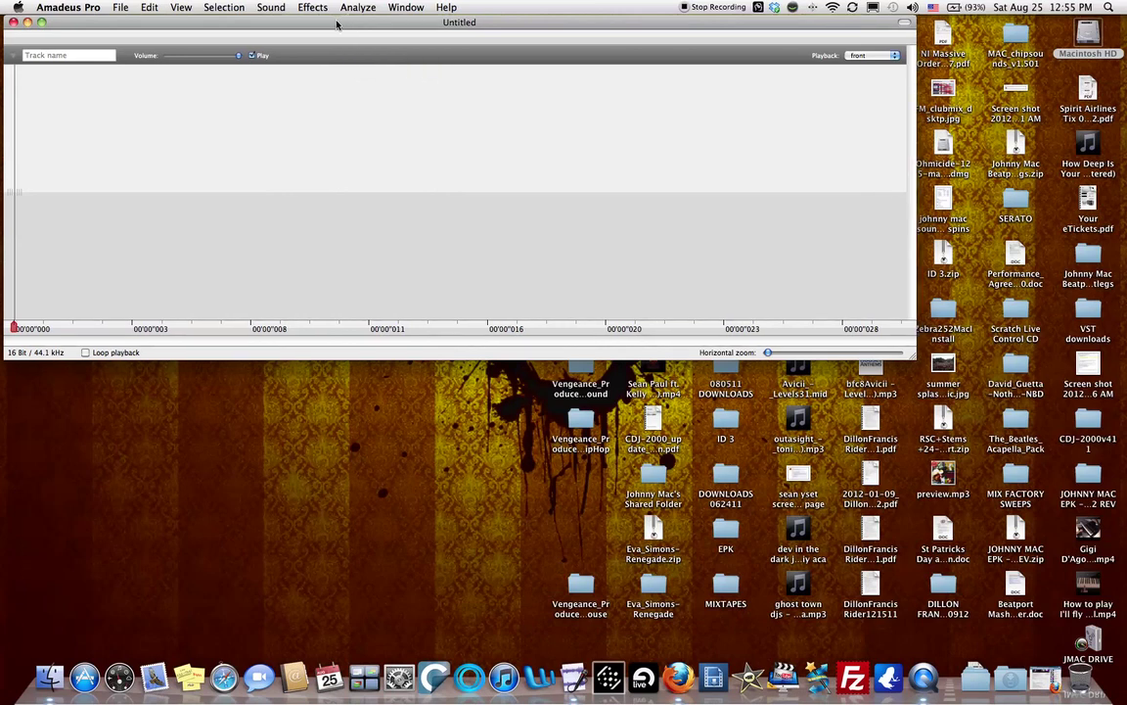
click(123, 9)
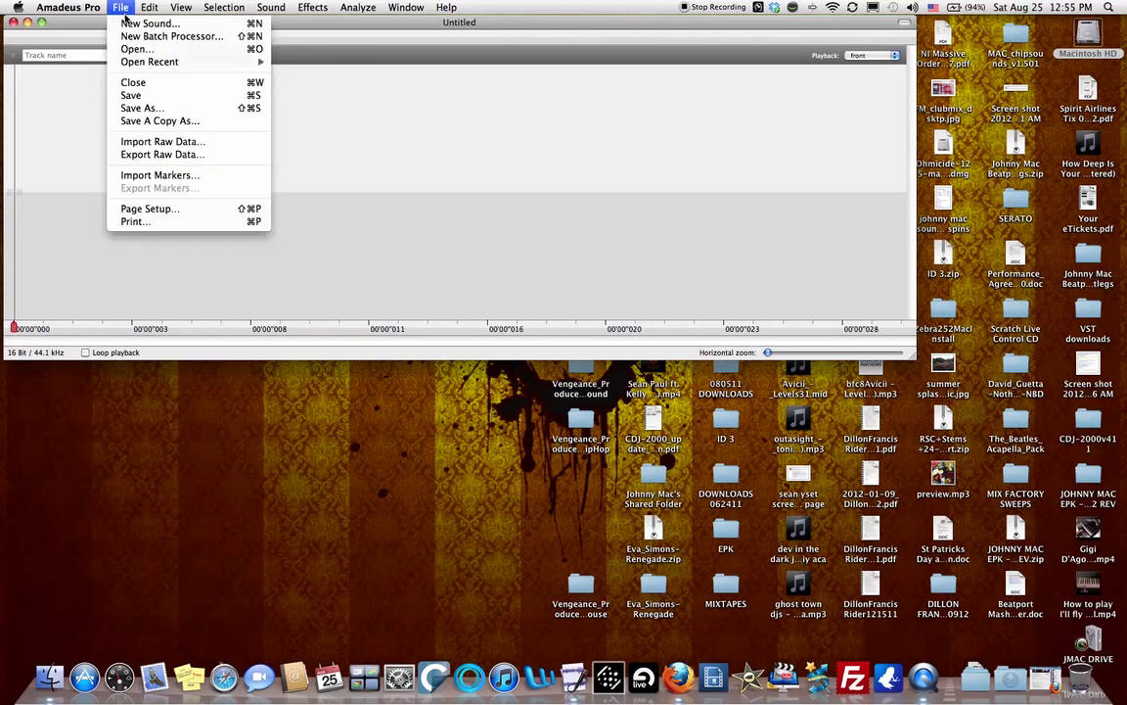
click(360, 149)
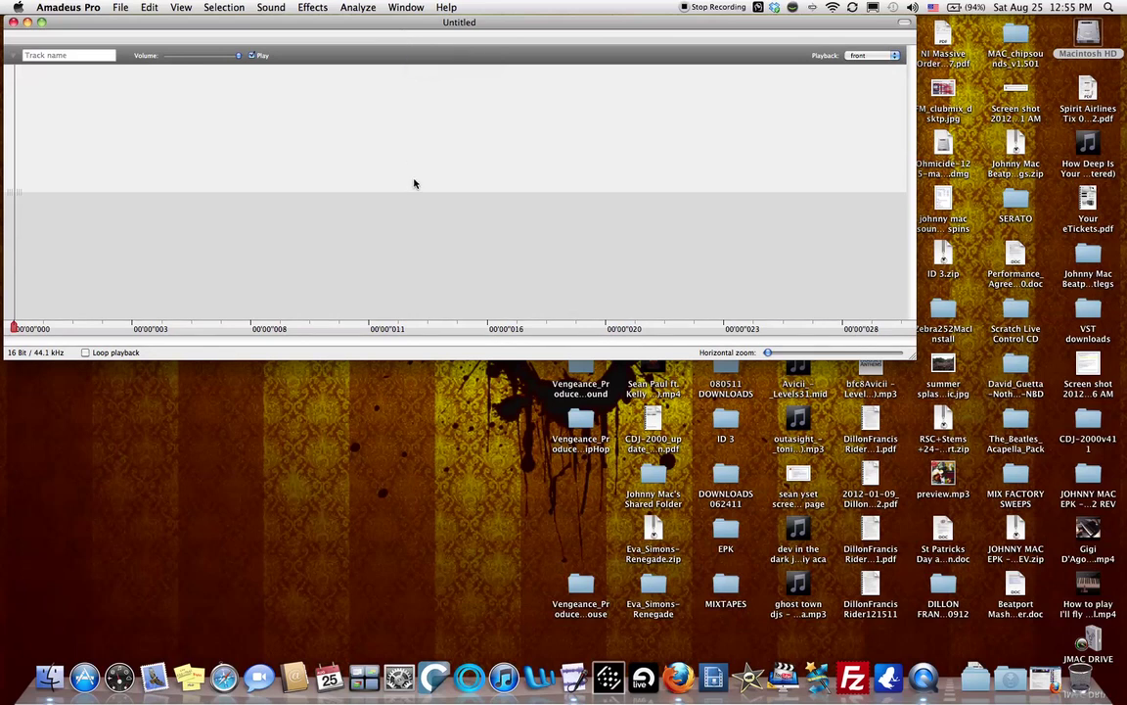
drag(104, 22, 113, 21)
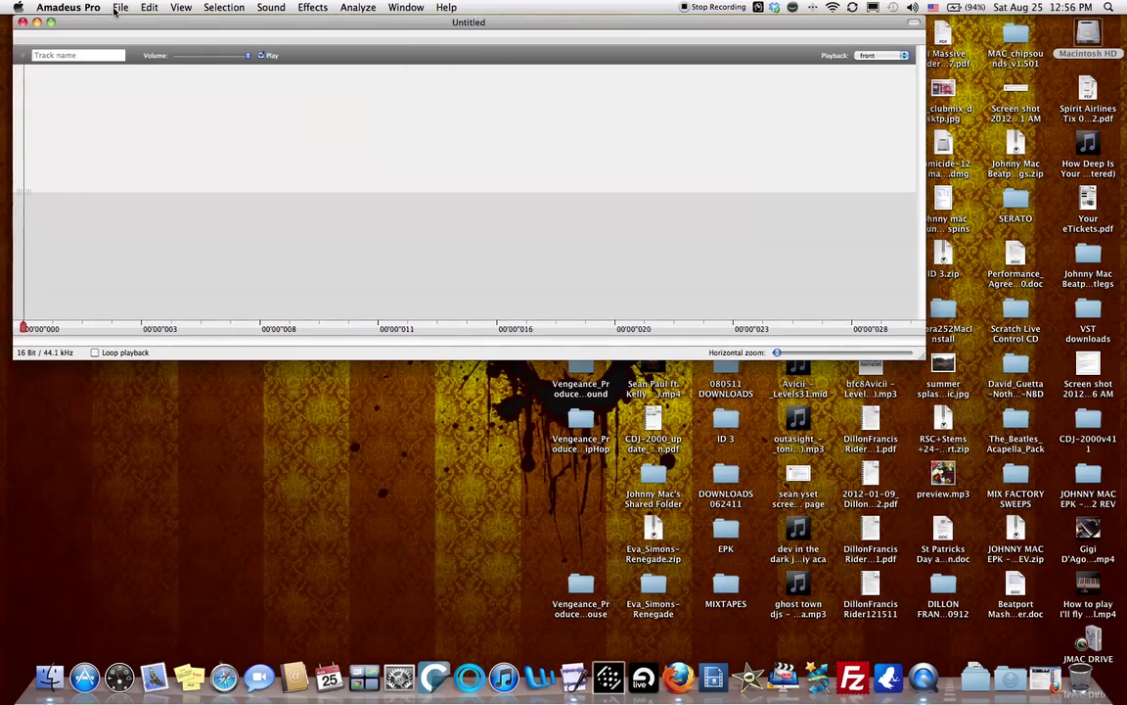
- Search 'where have you been vice' and open the Vice Instrumental and Vice Club 128.mp3 files together
click(117, 8)
click(132, 49)
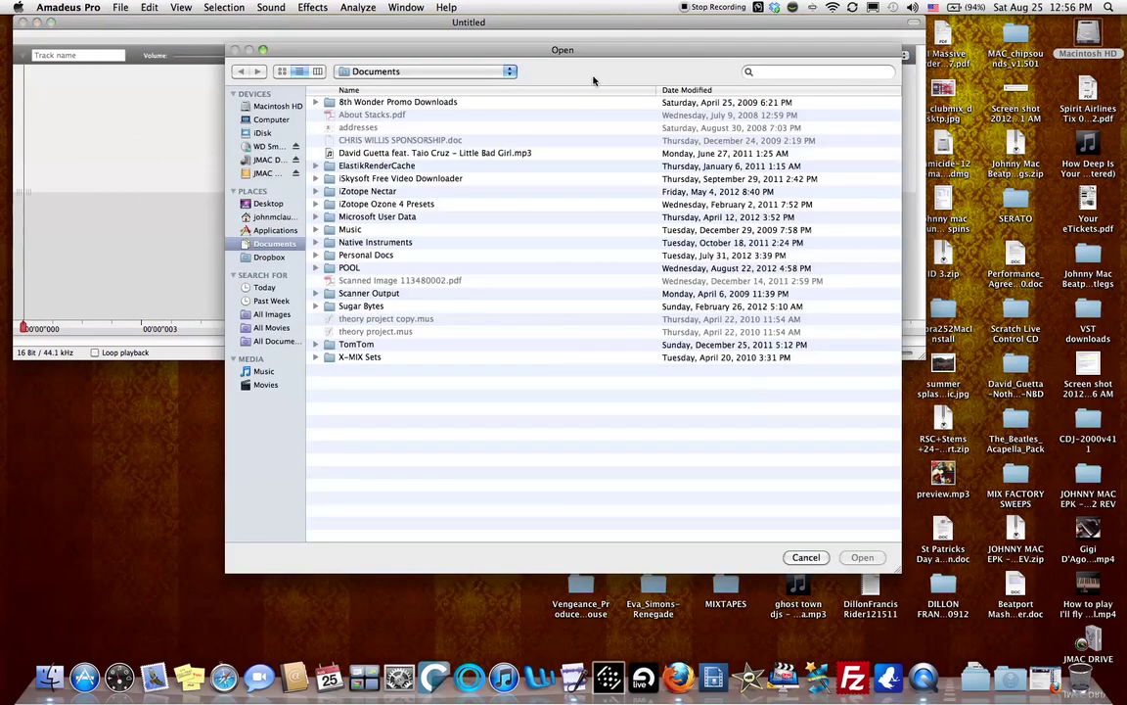
click(752, 70)
text(where )
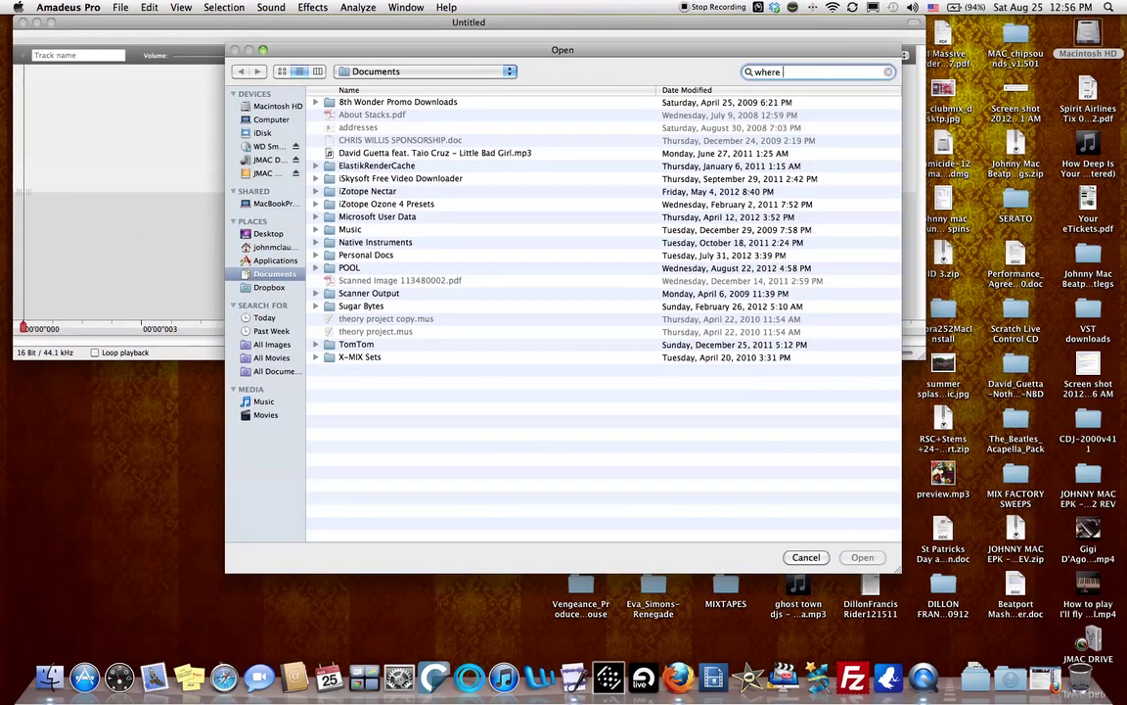
text(have you b)
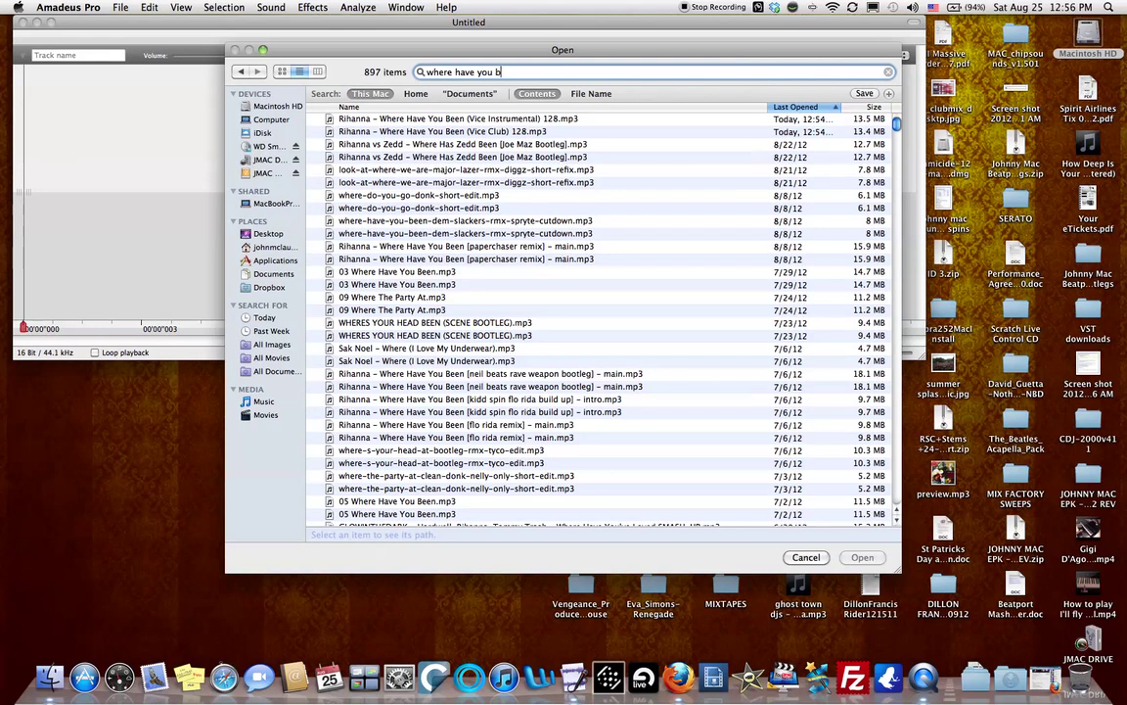
text(een vice)
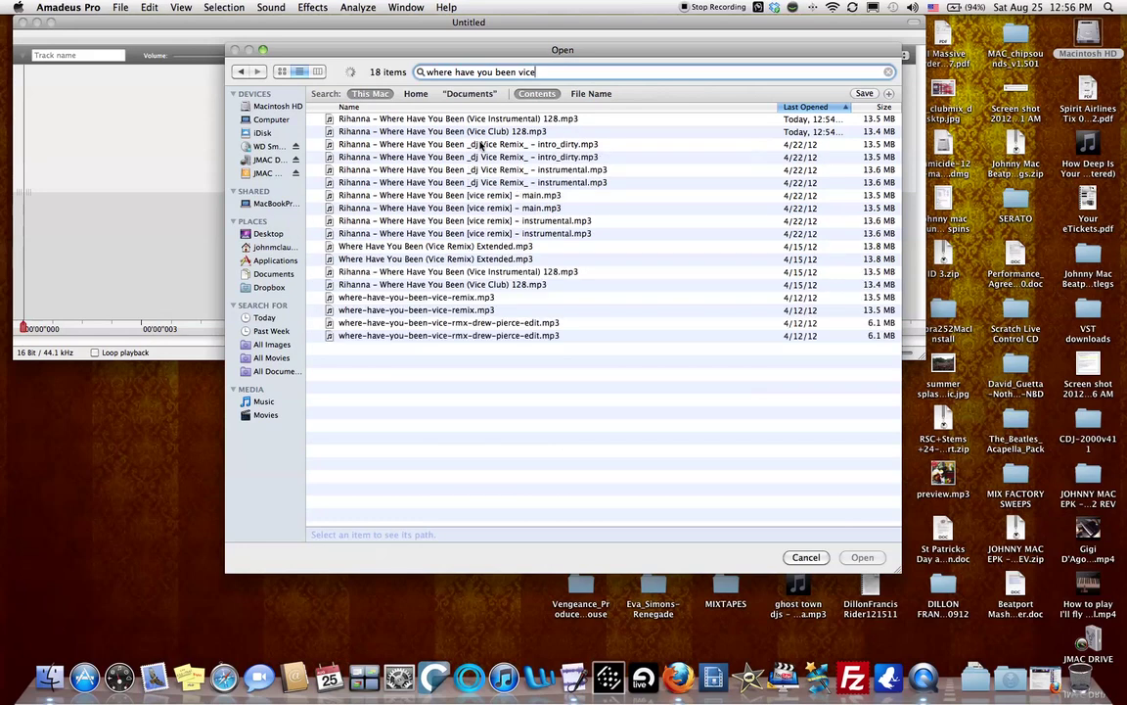
click(543, 118)
shift+click(548, 131)
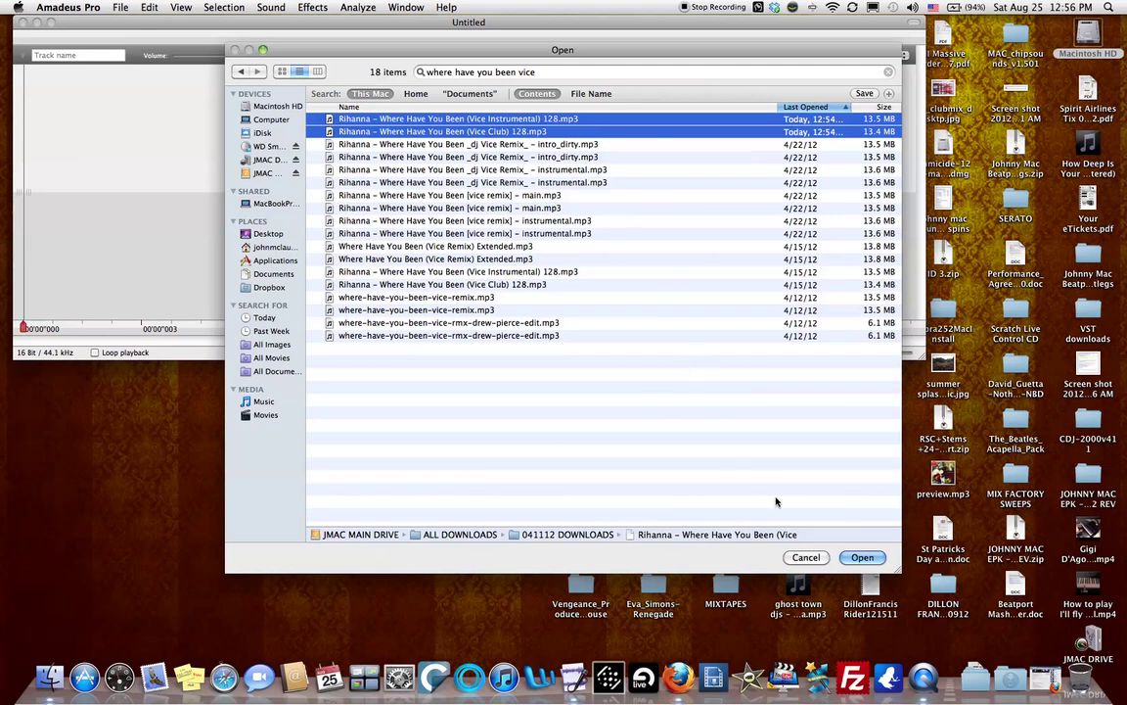
key(Return)
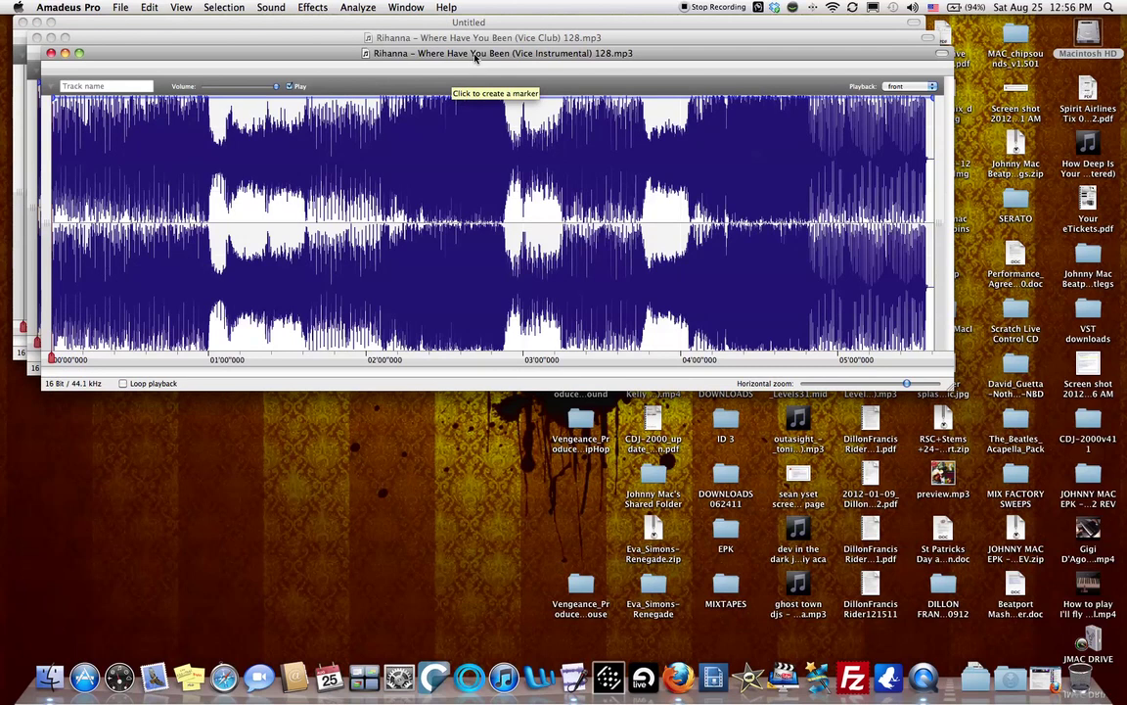
- Select the whole Vice Instrumental waveform and apply Effects > Stereo Utilities > Invert Phase
drag(474, 57, 494, 92)
scroll(157, 255, up, 10)
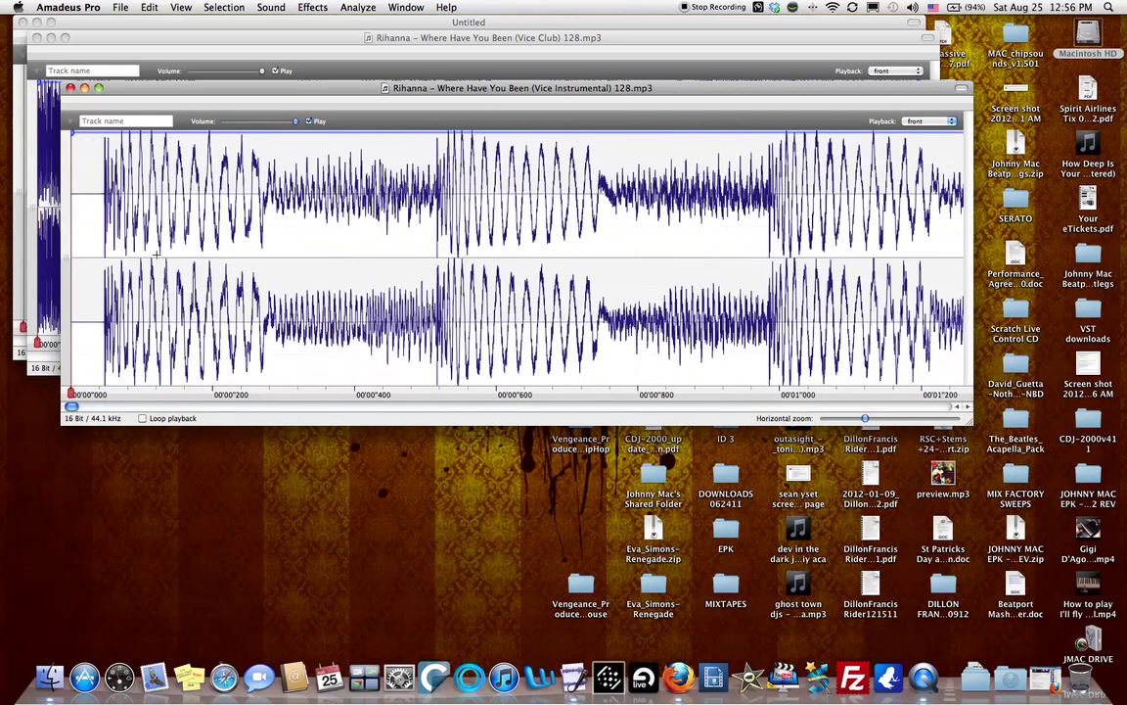
scroll(157, 254, up, 5)
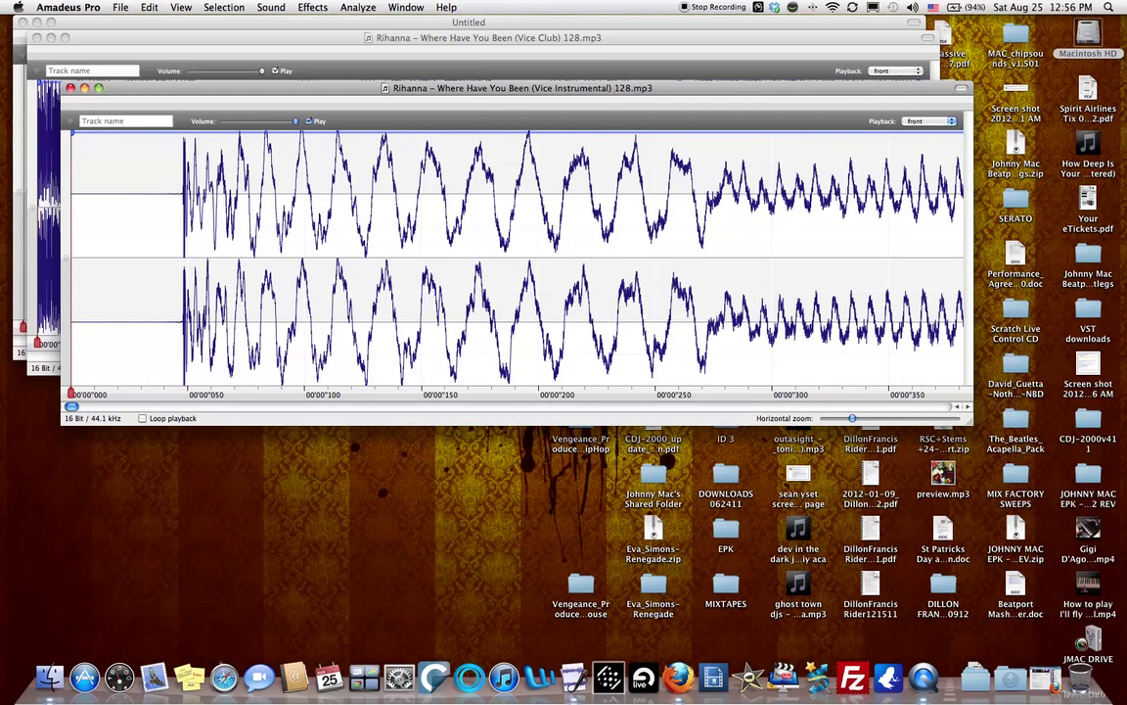
click(332, 255)
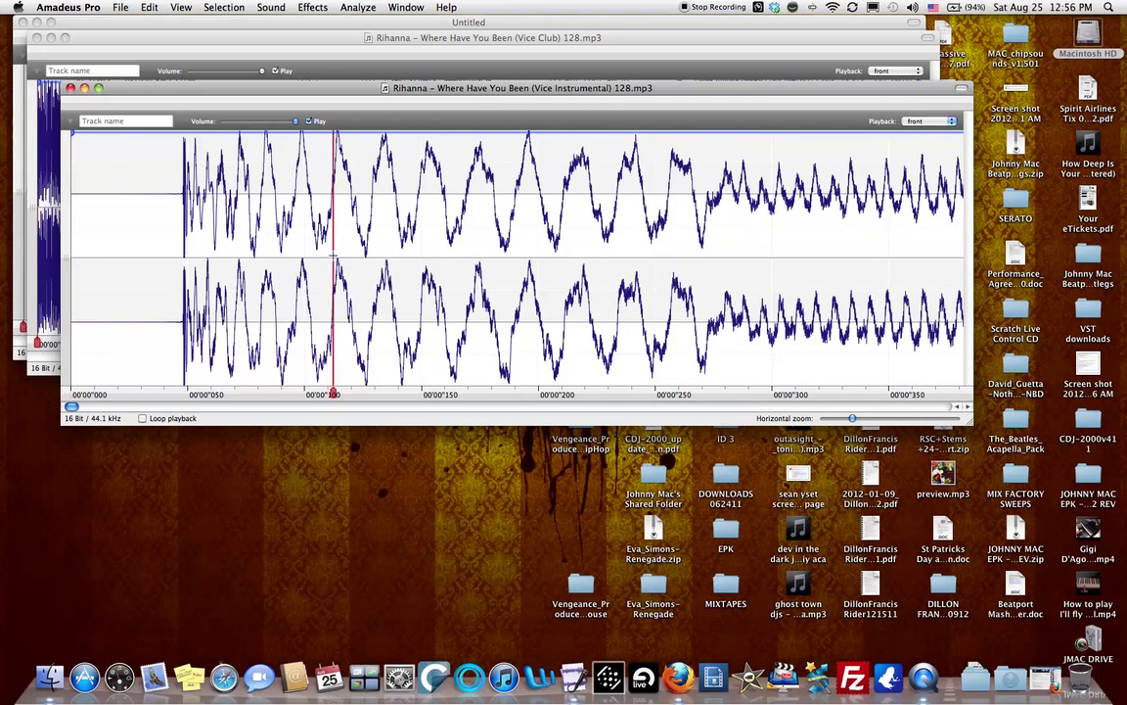
key(super+a)
click(271, 8)
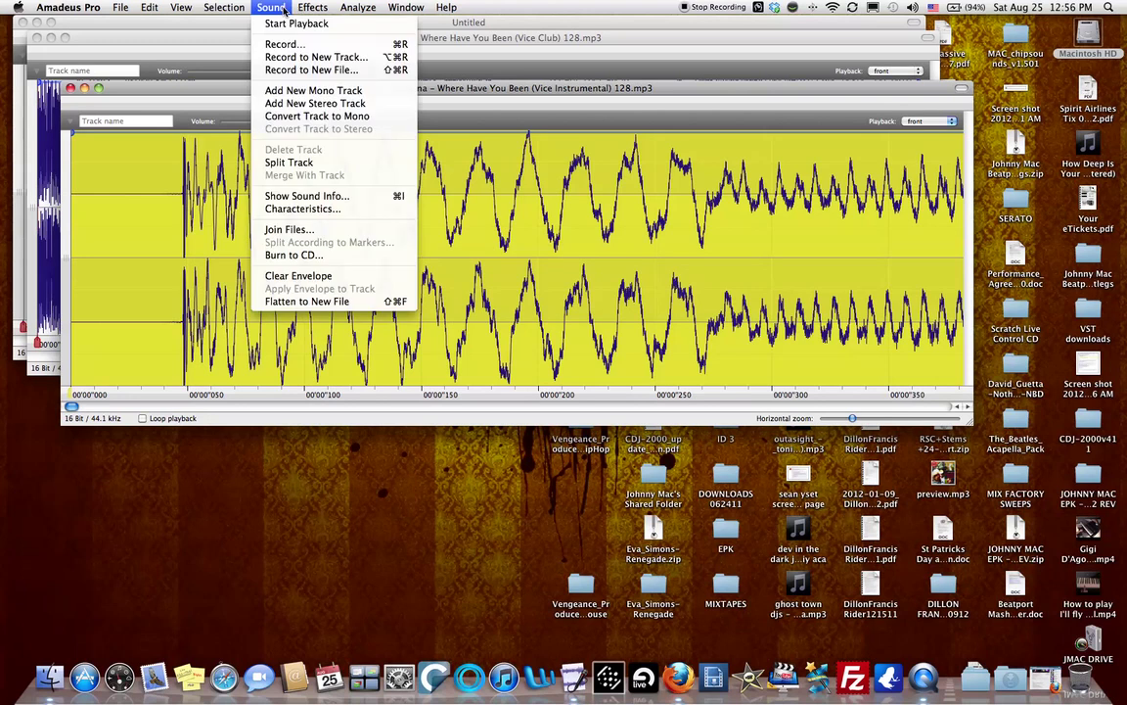
mouse_move(309, 9)
mouse_move(360, 99)
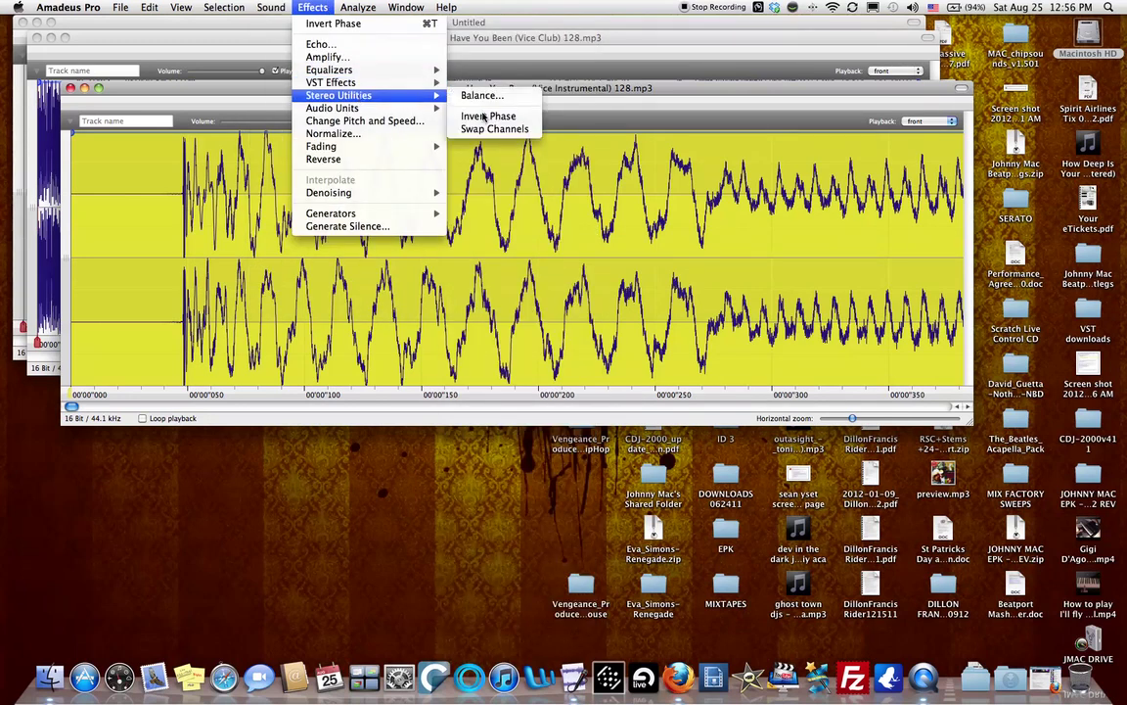
click(483, 117)
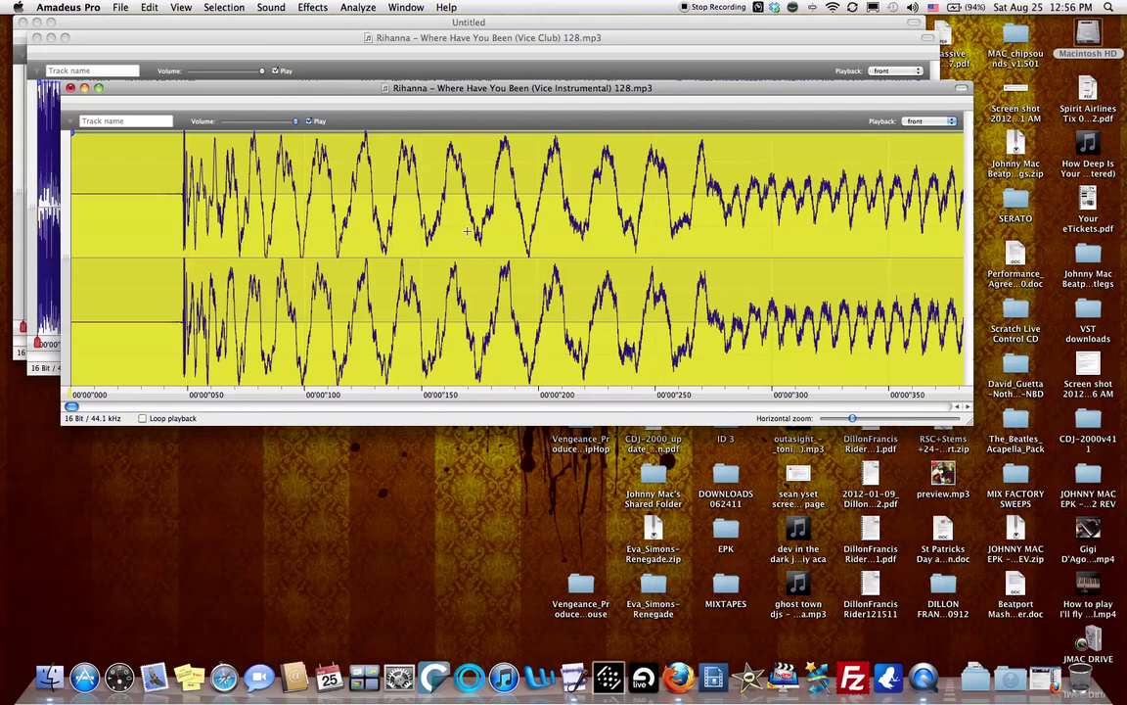
scroll(468, 231, down, 10)
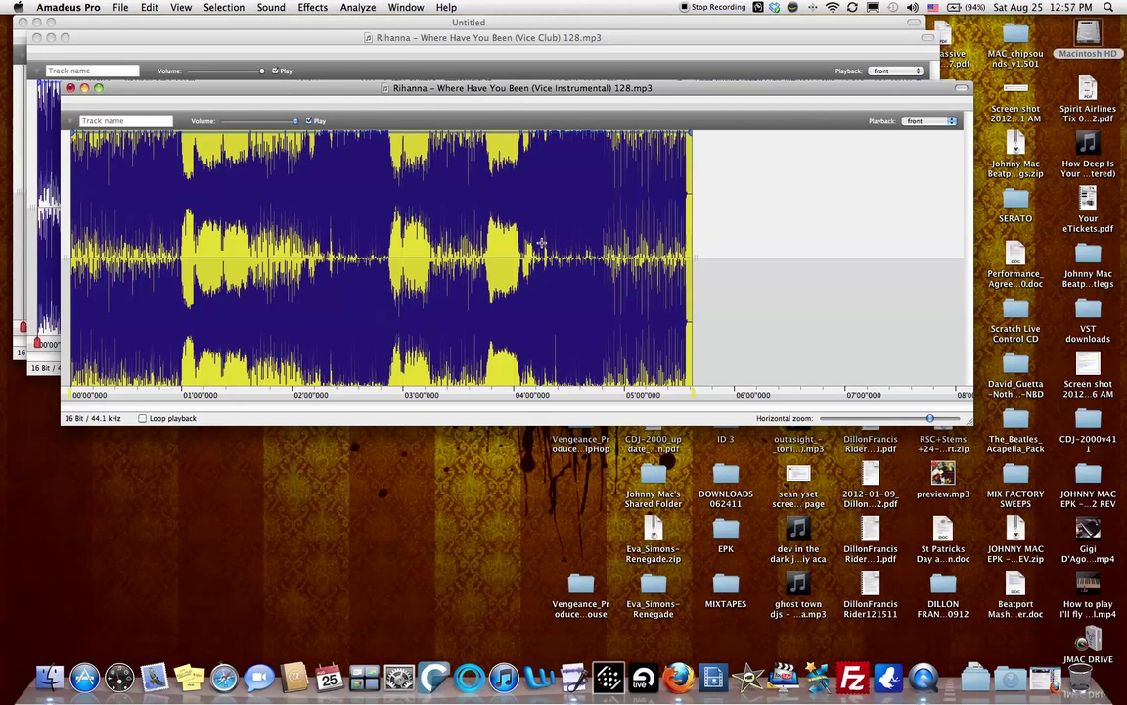
- Bring the Vice Club window forward and add a new stereo track below the club mix
drag(420, 86, 423, 86)
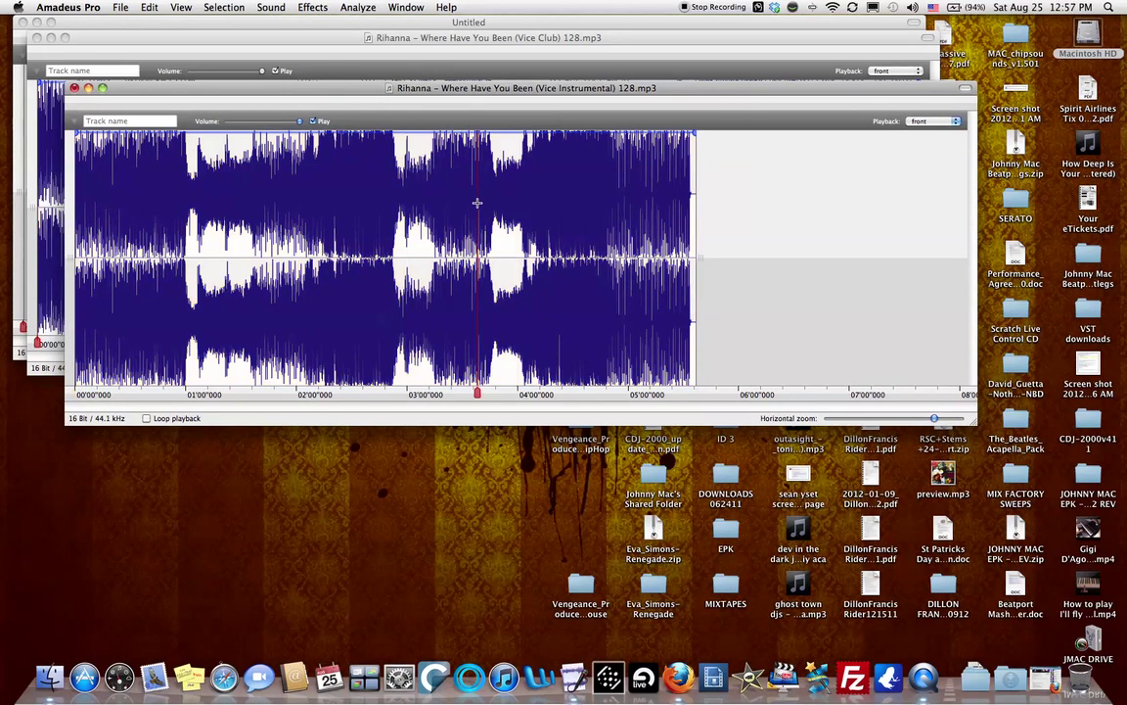
drag(432, 88, 459, 130)
click(490, 91)
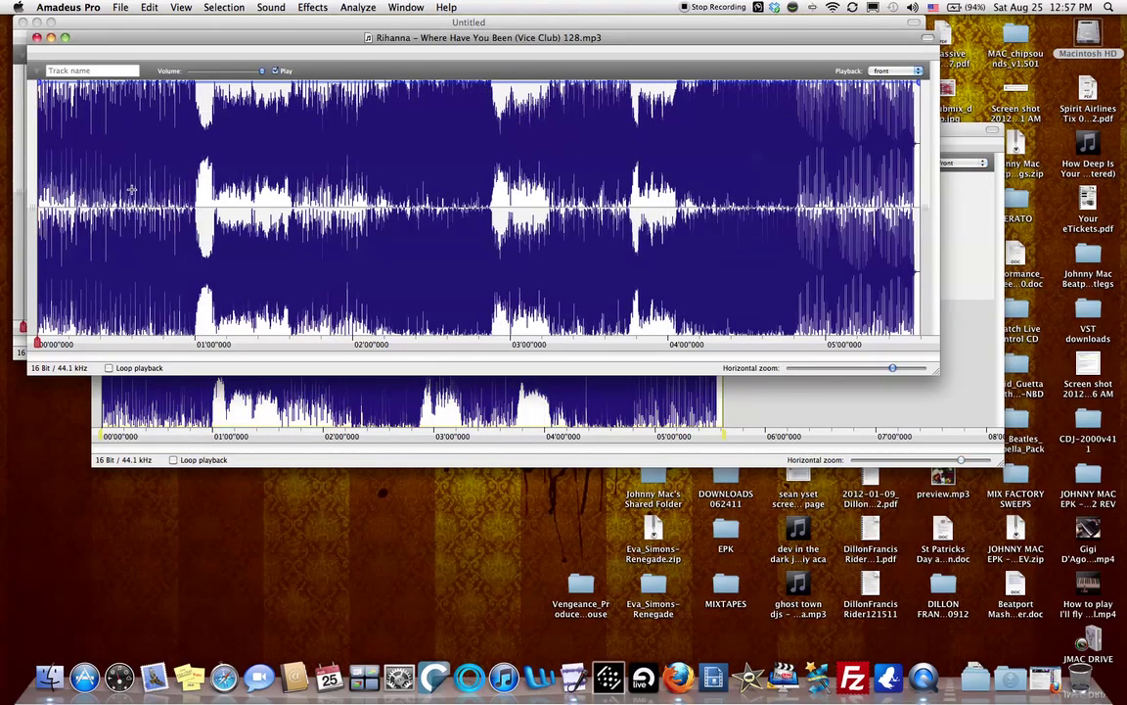
scroll(86, 180, up, 5)
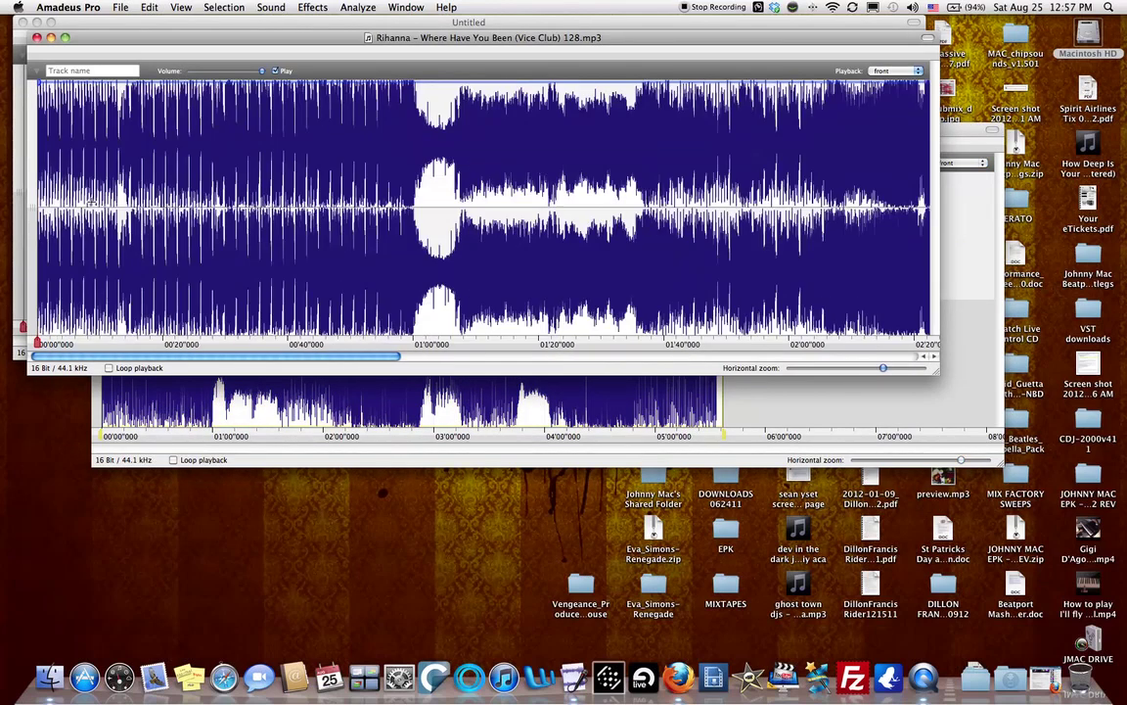
click(246, 7)
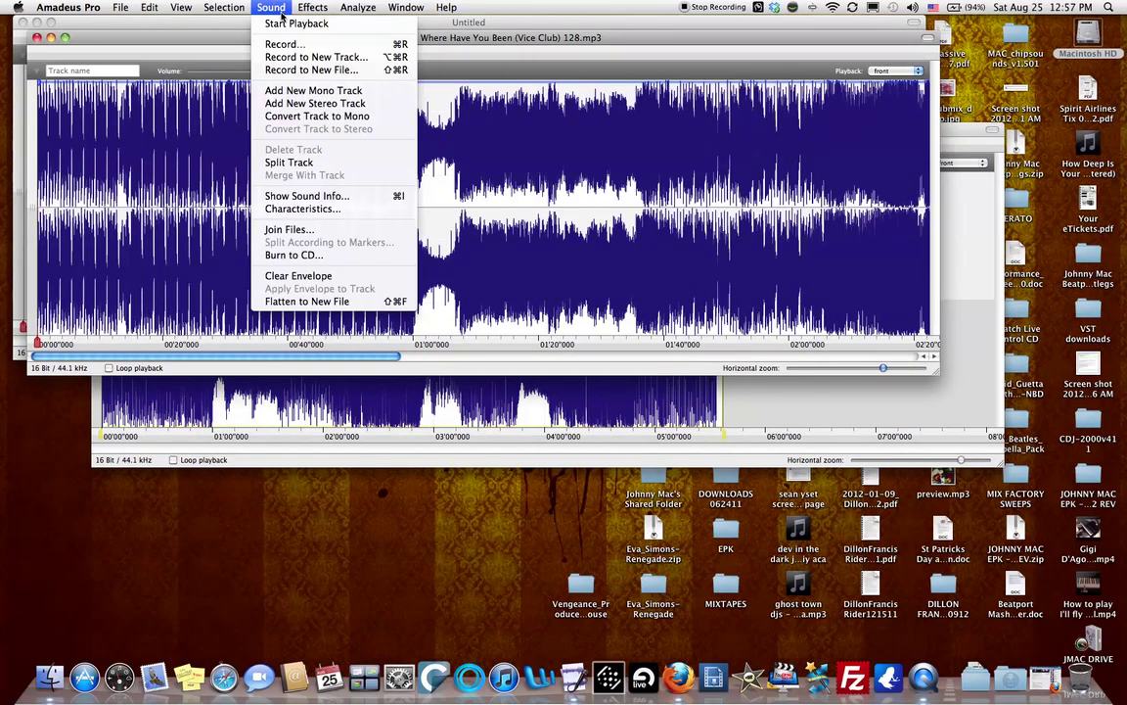
click(316, 104)
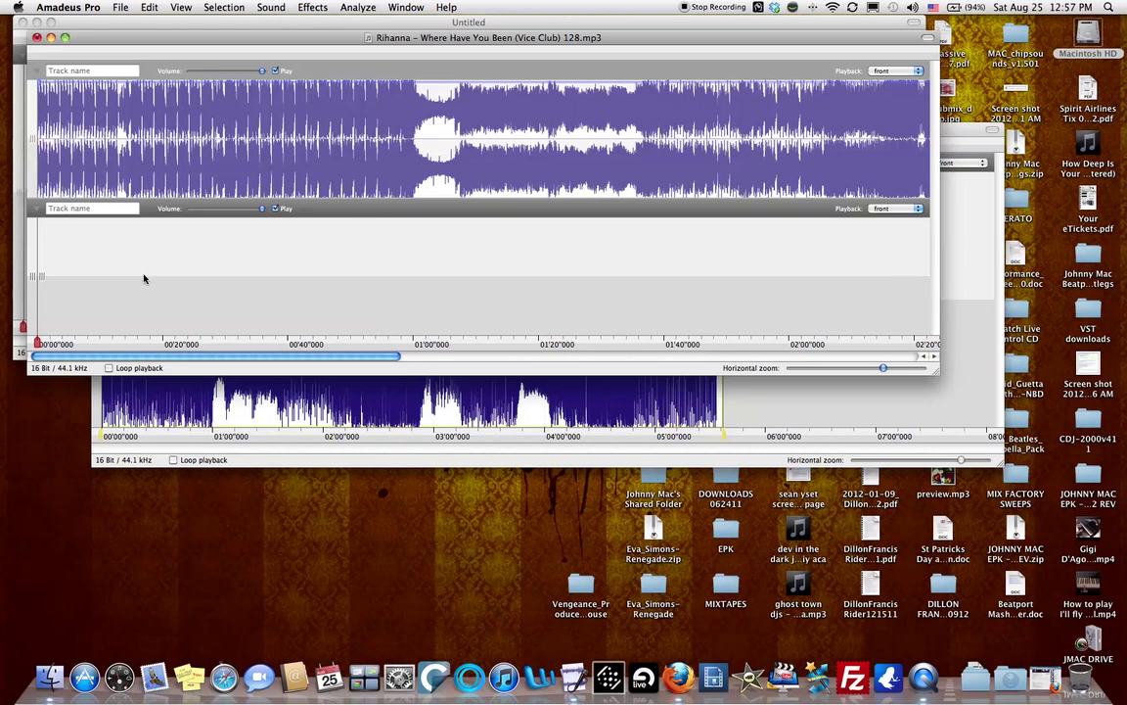
- Paste the inverted instrumental into the new track and zoom in on the tracks' start
key(super+v)
key(super+Right)
key(super+Right)
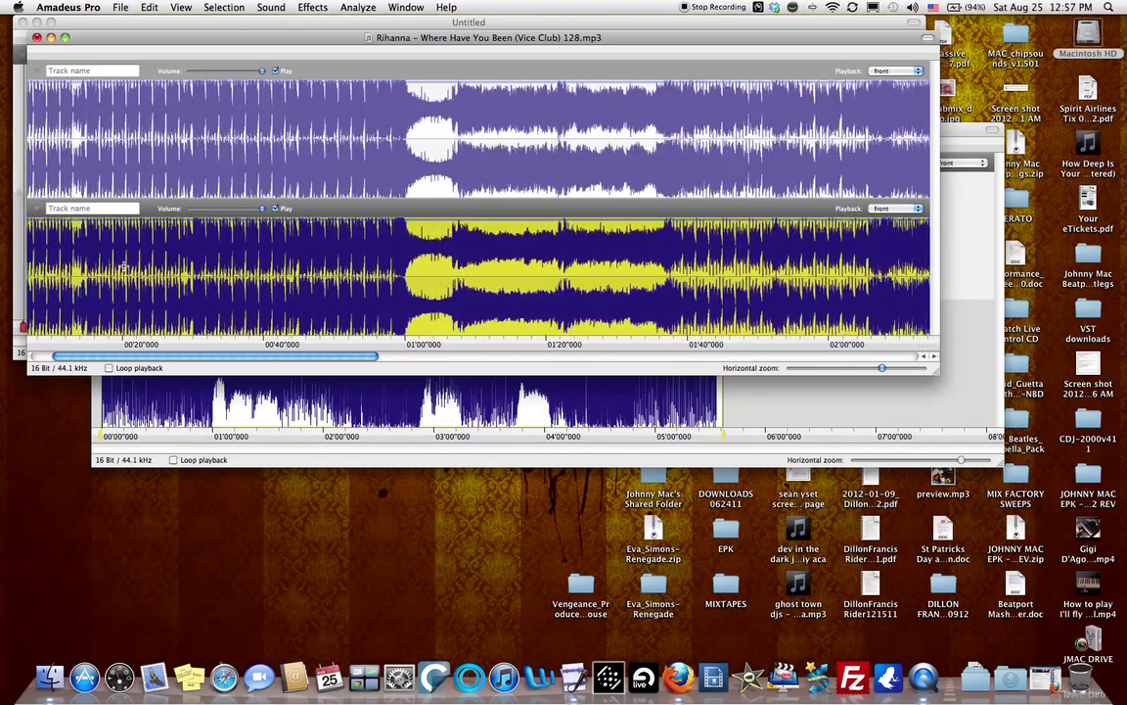
key(super+Right)
key(super+Right)
scroll(88, 261, left, 10)
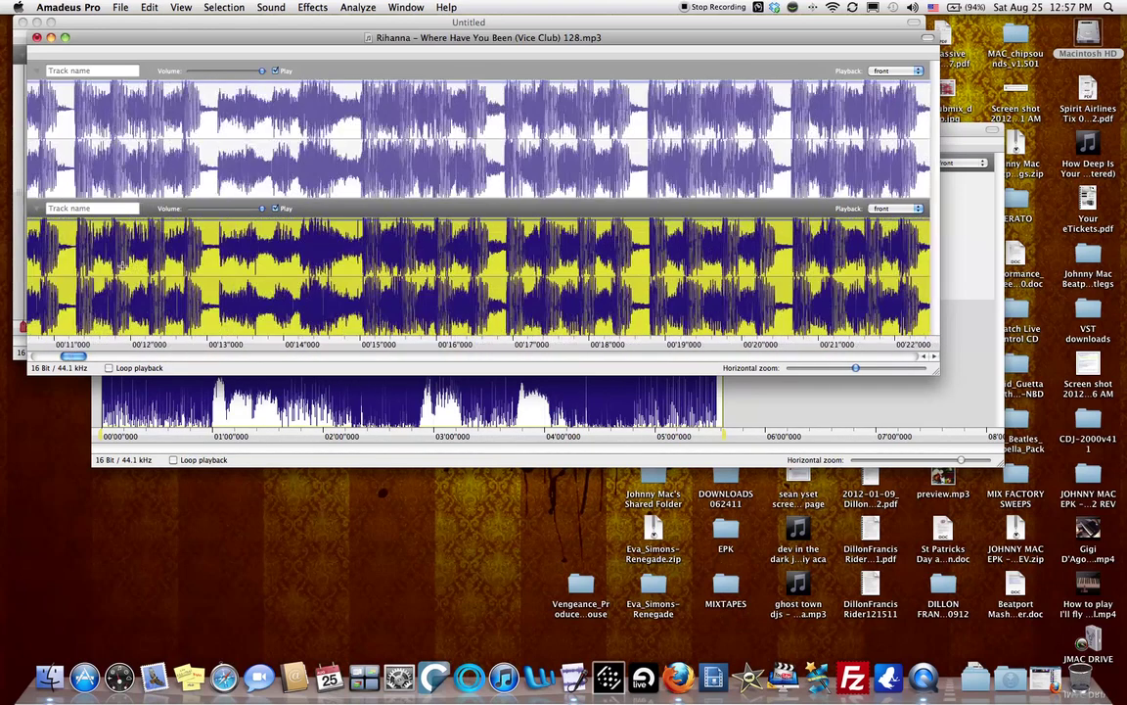
key(super+Right)
key(super+Right)
key(super+Right)
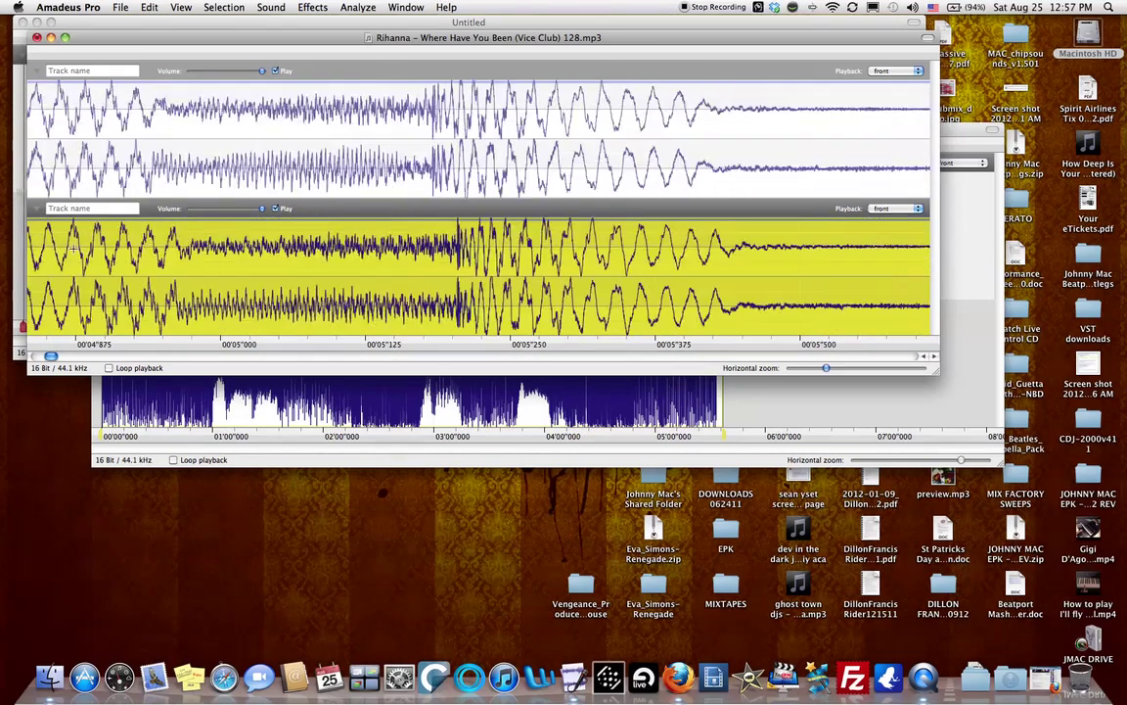
scroll(61, 257, left, 5)
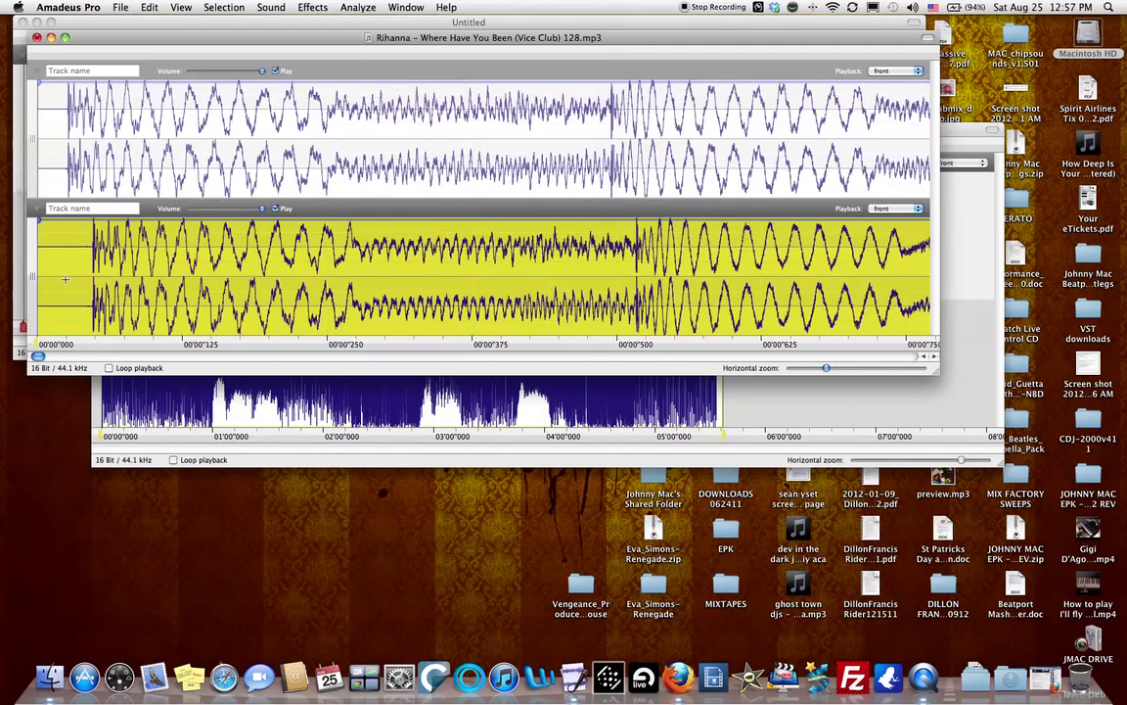
- Delete the leading silence from the start of both the second and first tracks
click(69, 278)
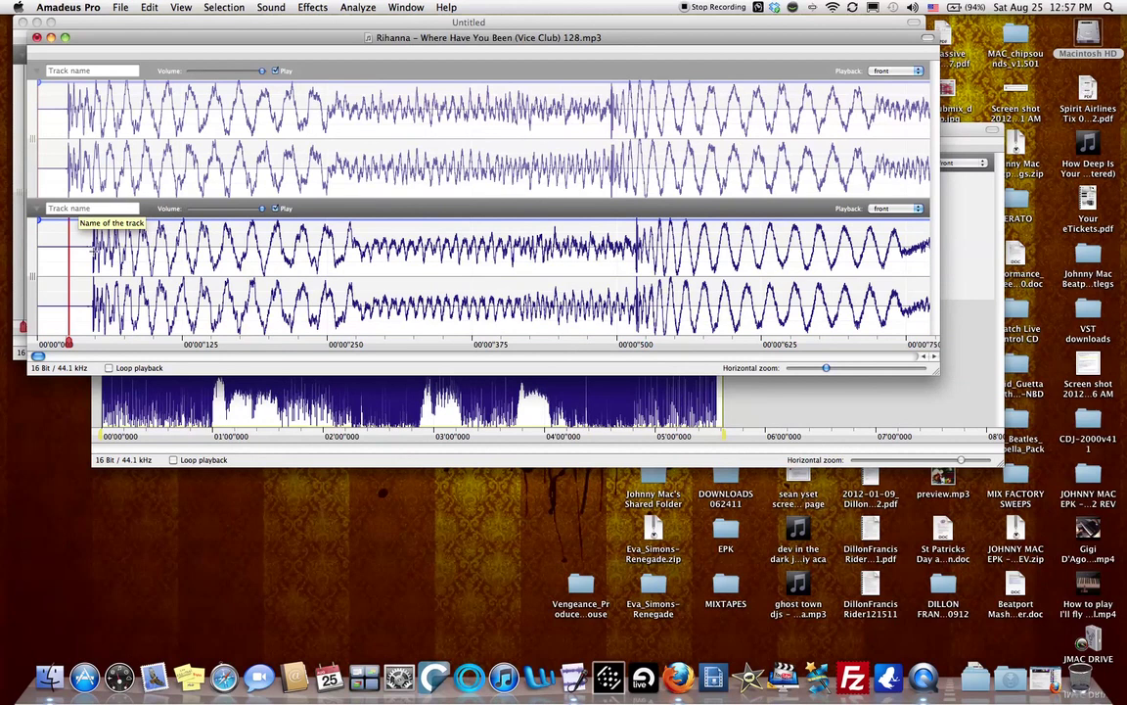
drag(90, 240, 2, 267)
key(Delete)
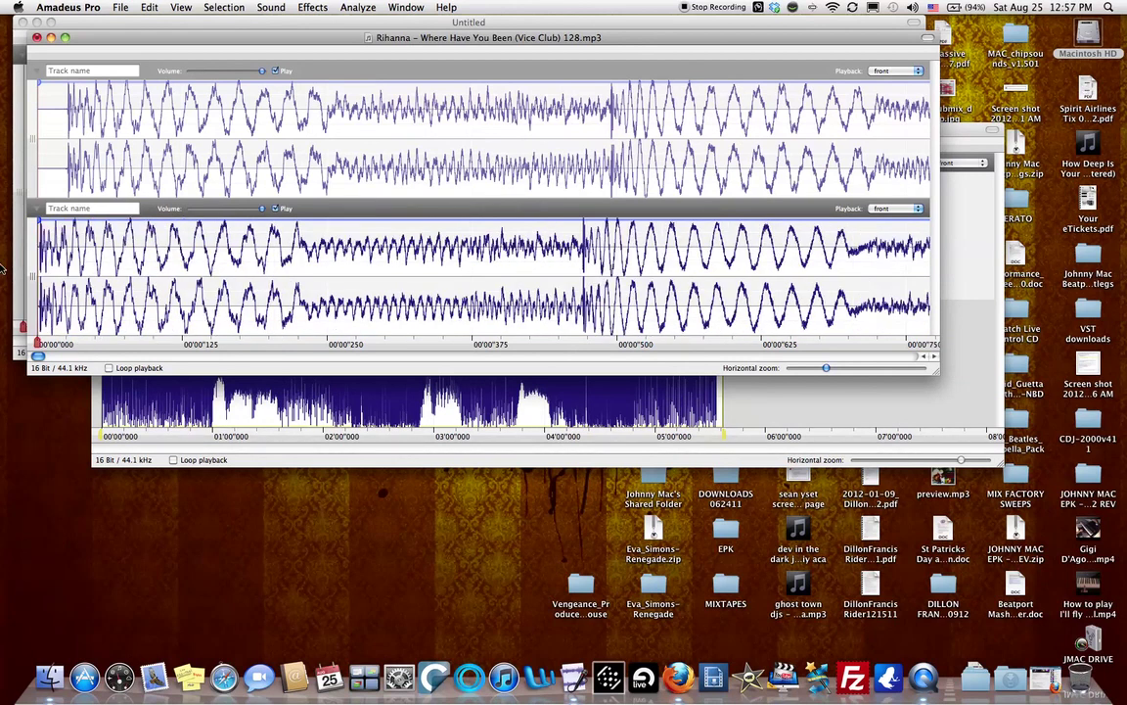
drag(67, 145, 3, 140)
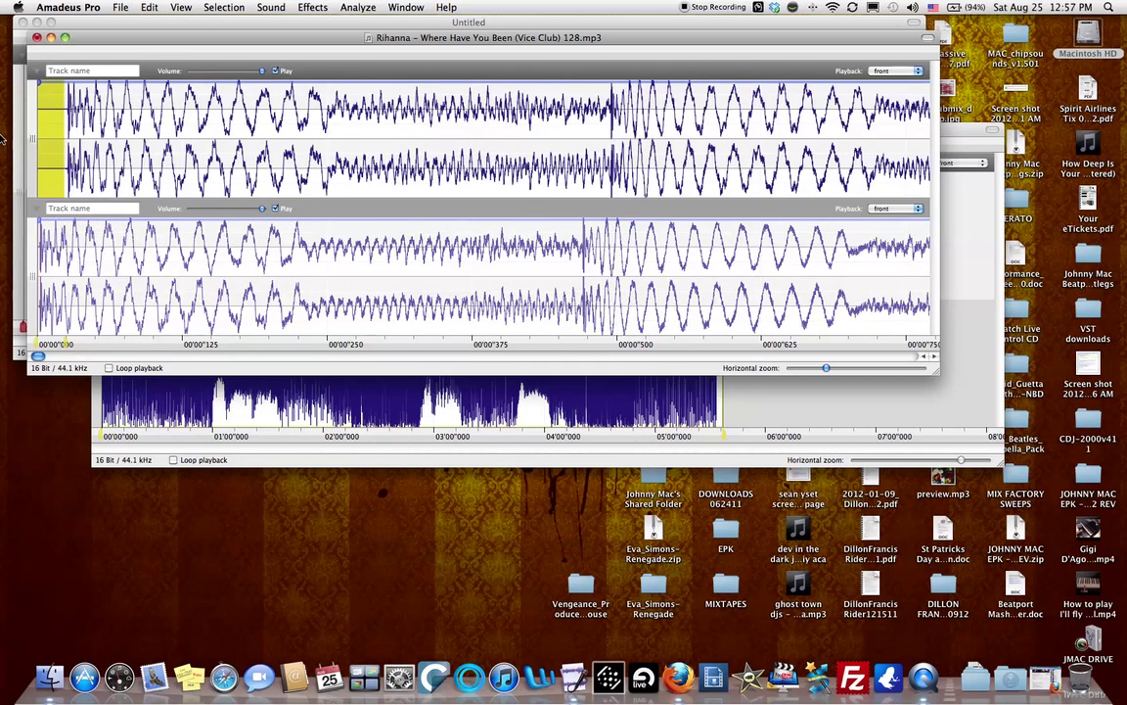
key(Delete)
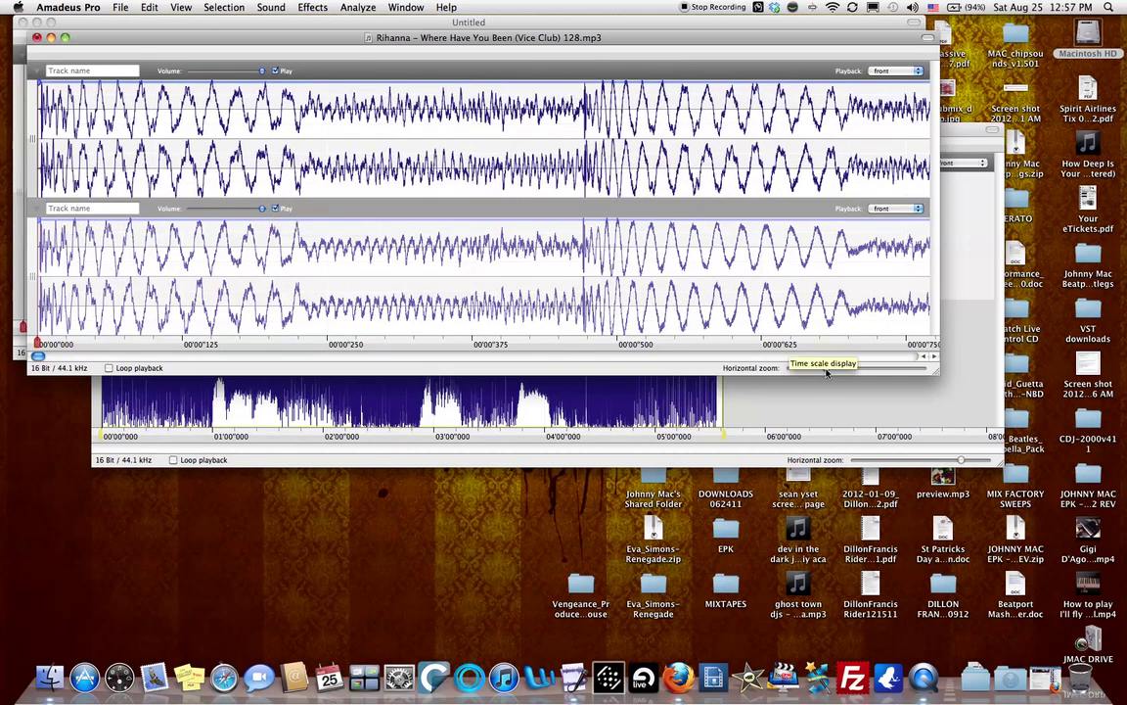
- Play both tracks together to check that their starts line up
drag(825, 370, 791, 367)
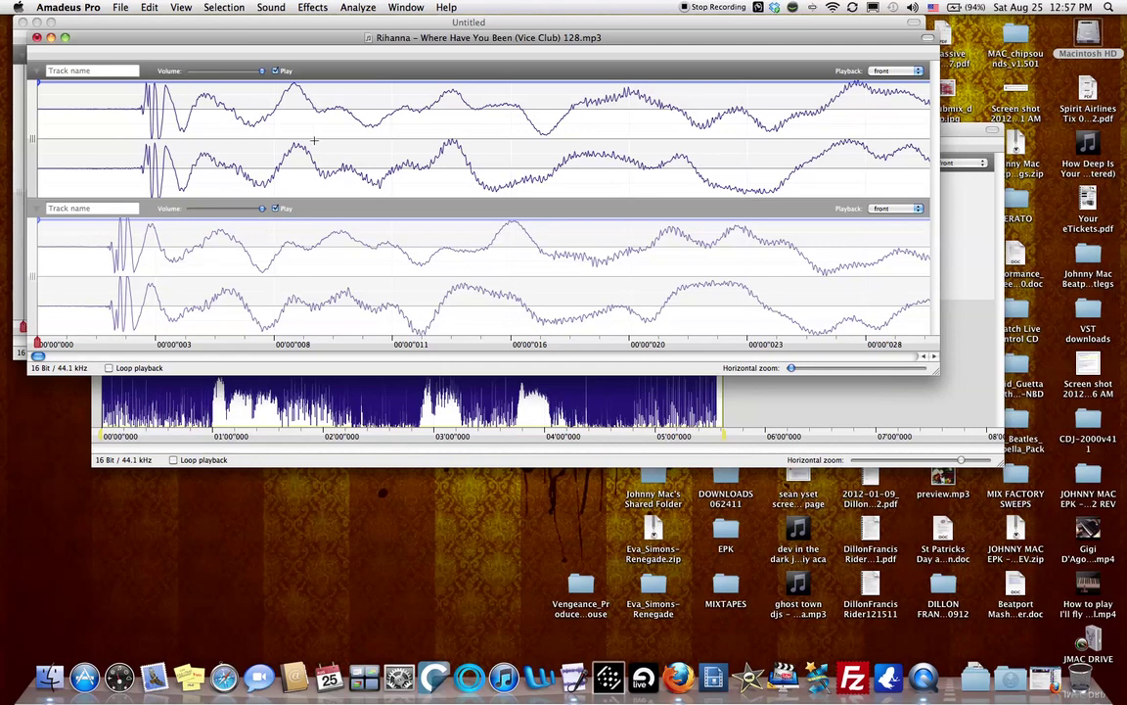
key(space)
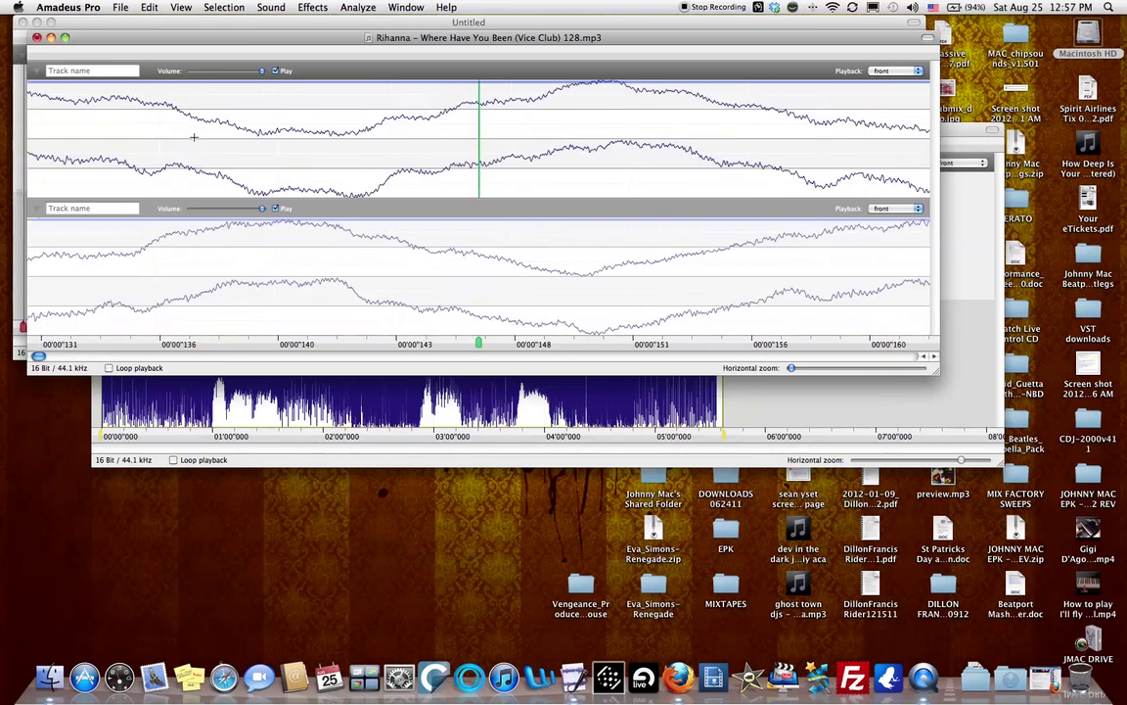
scroll(194, 137, down, 10)
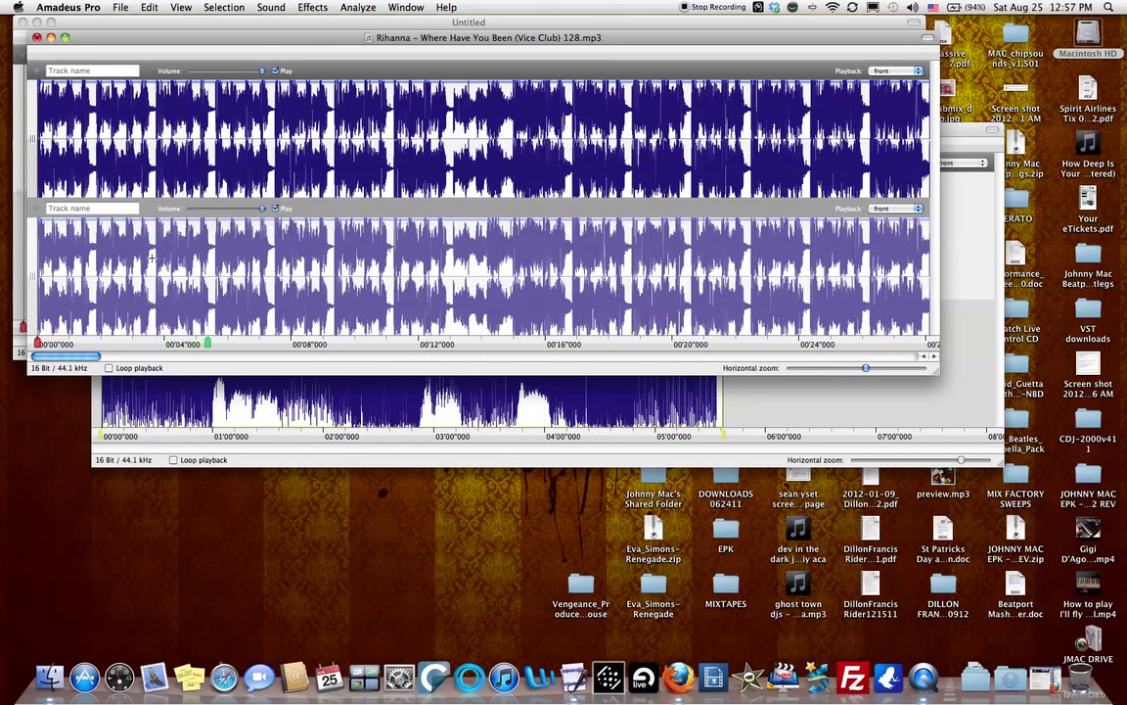
key(space)
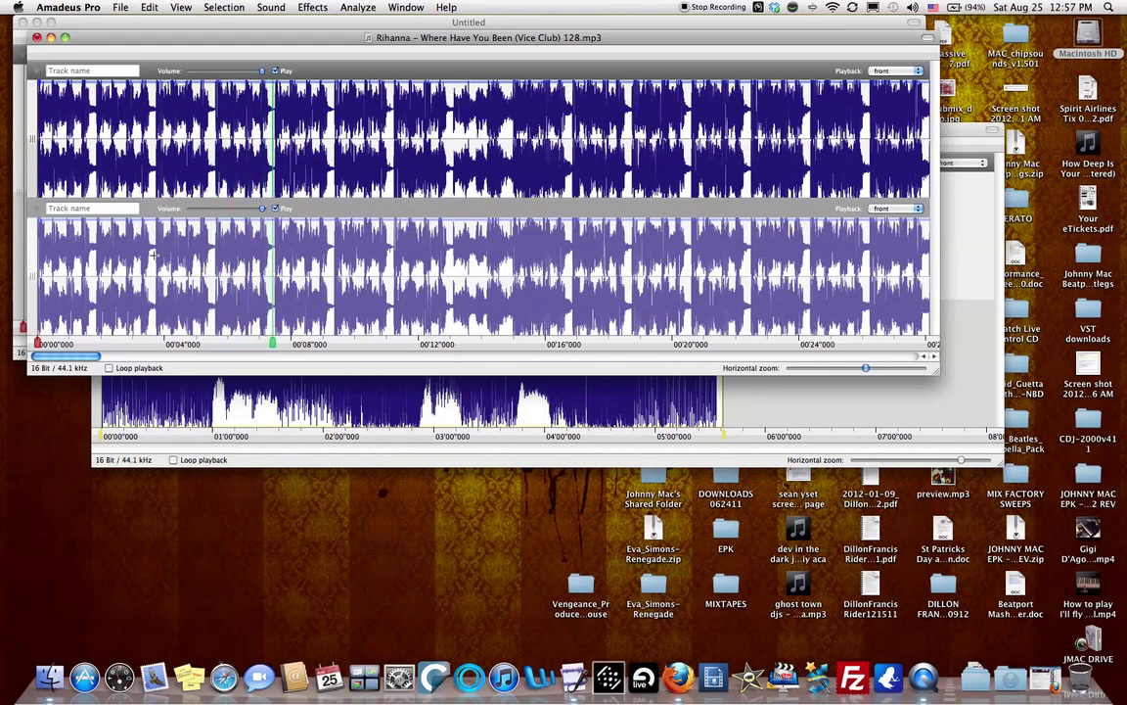
key(space)
key(super+equal)
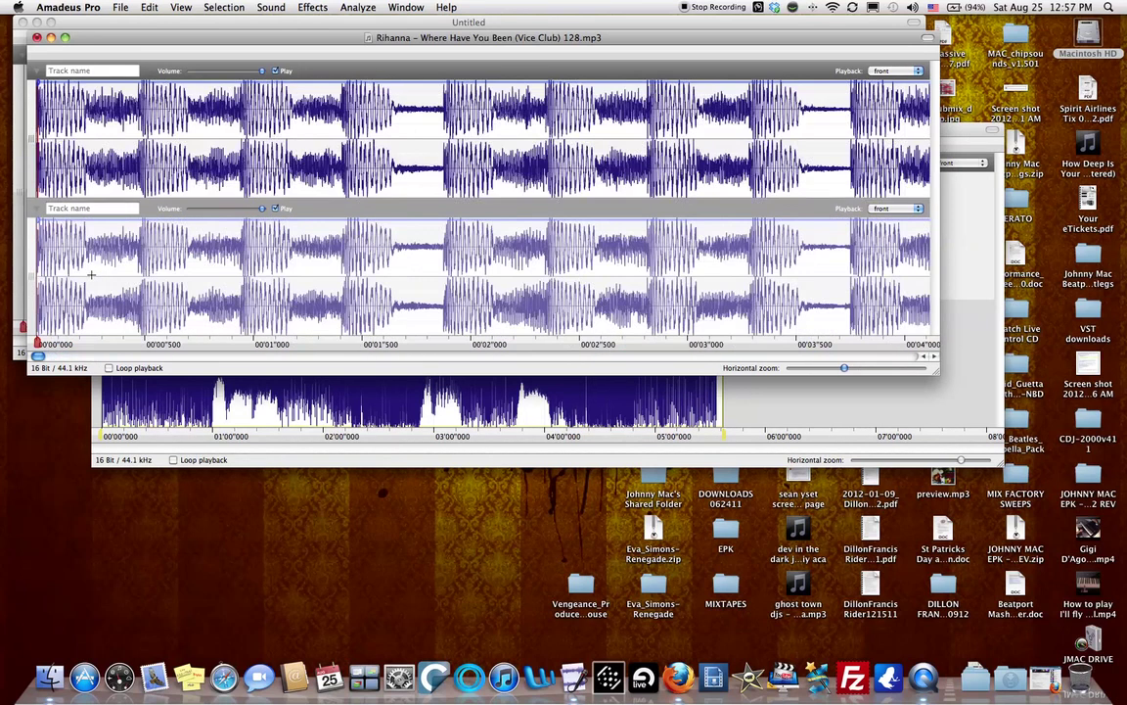
- At millisecond zoom, shift the second track slightly later so both starts align
key(super+equal)
key(super+equal)
key(super+equal)
key(super+equal)
key(super+equal)
key(super+equal)
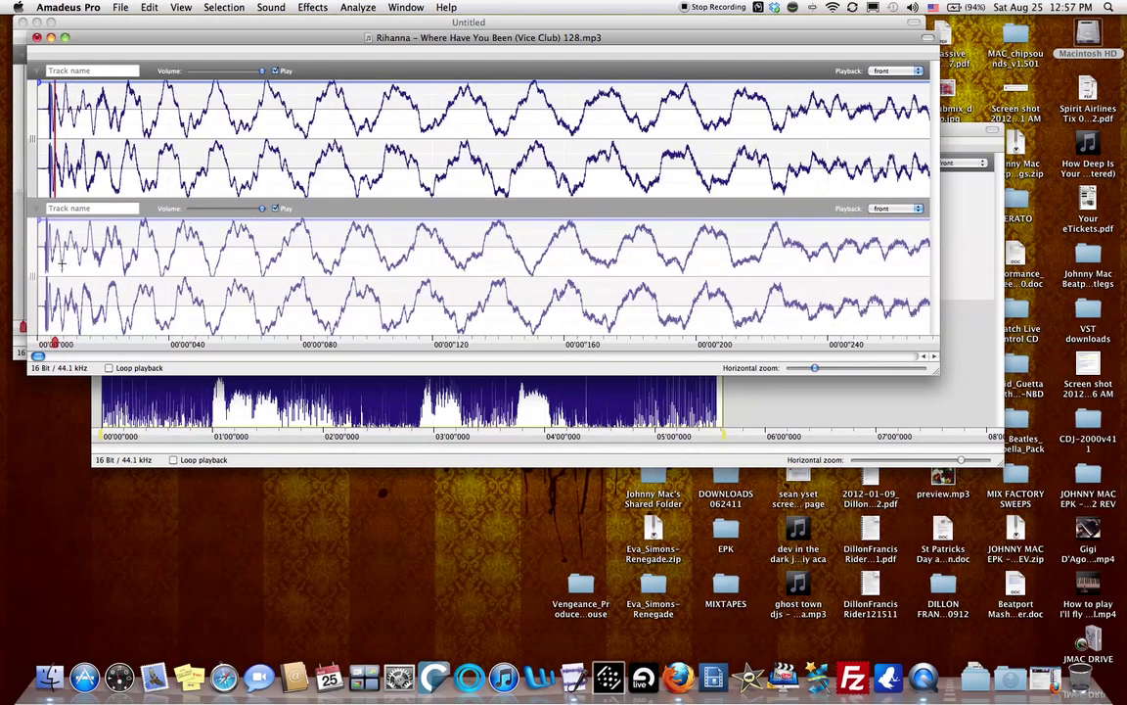
scroll(60, 262, left, 3)
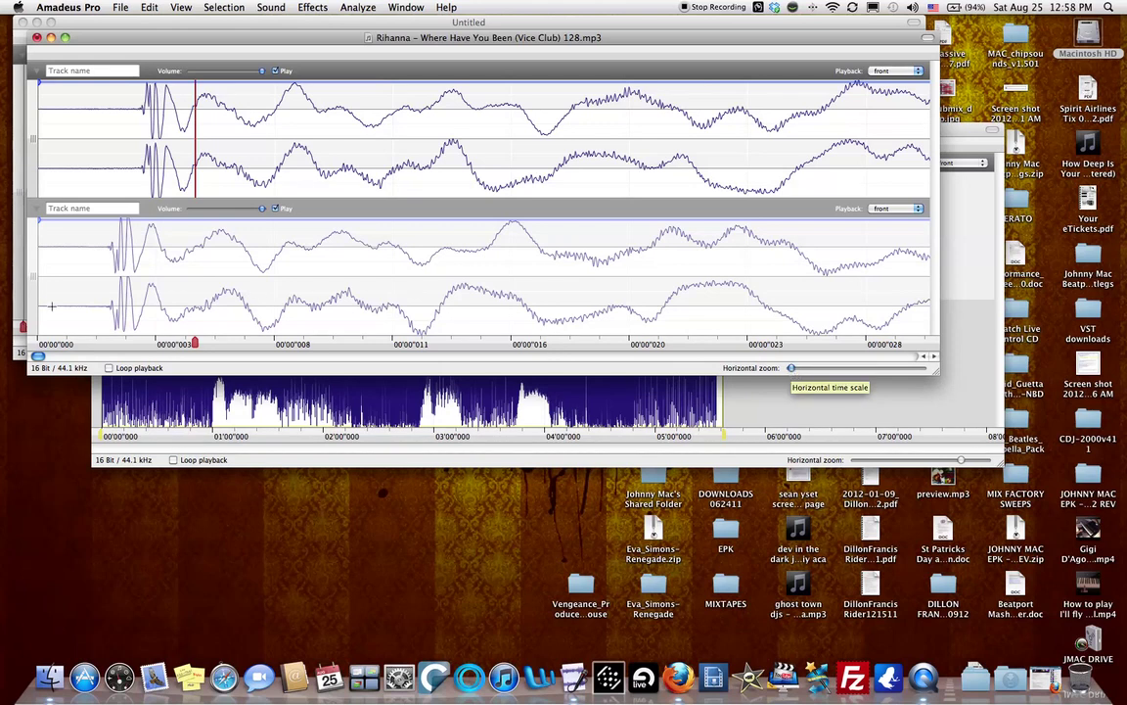
drag(31, 276, 64, 277)
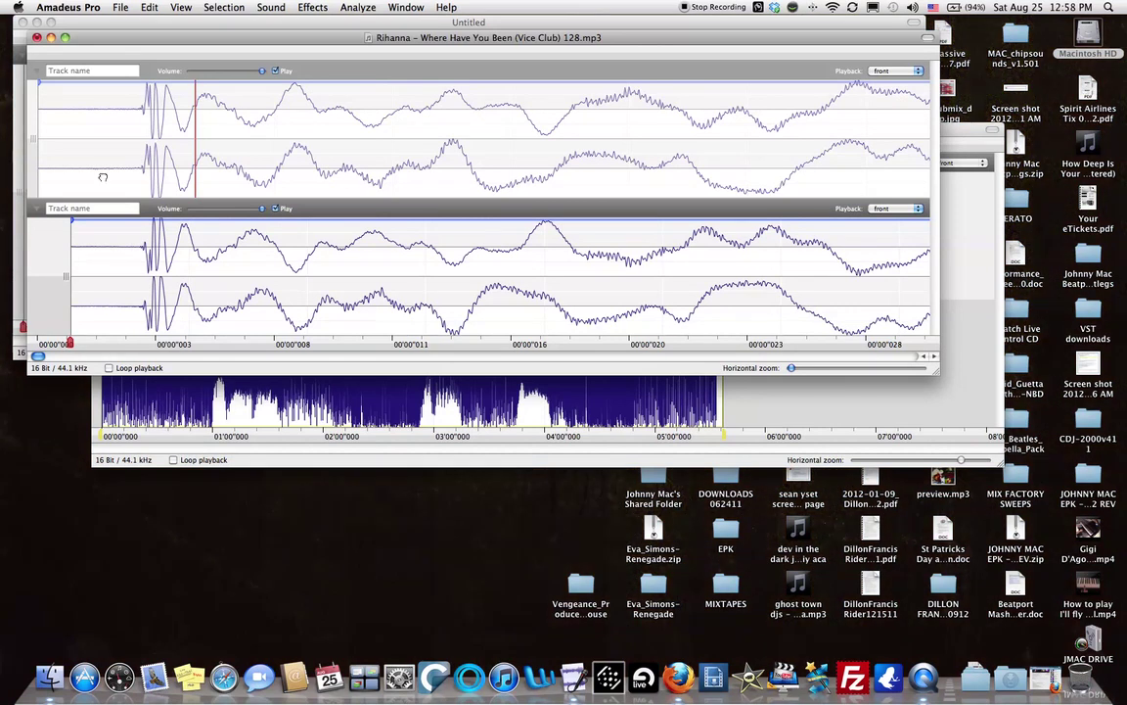
key(space)
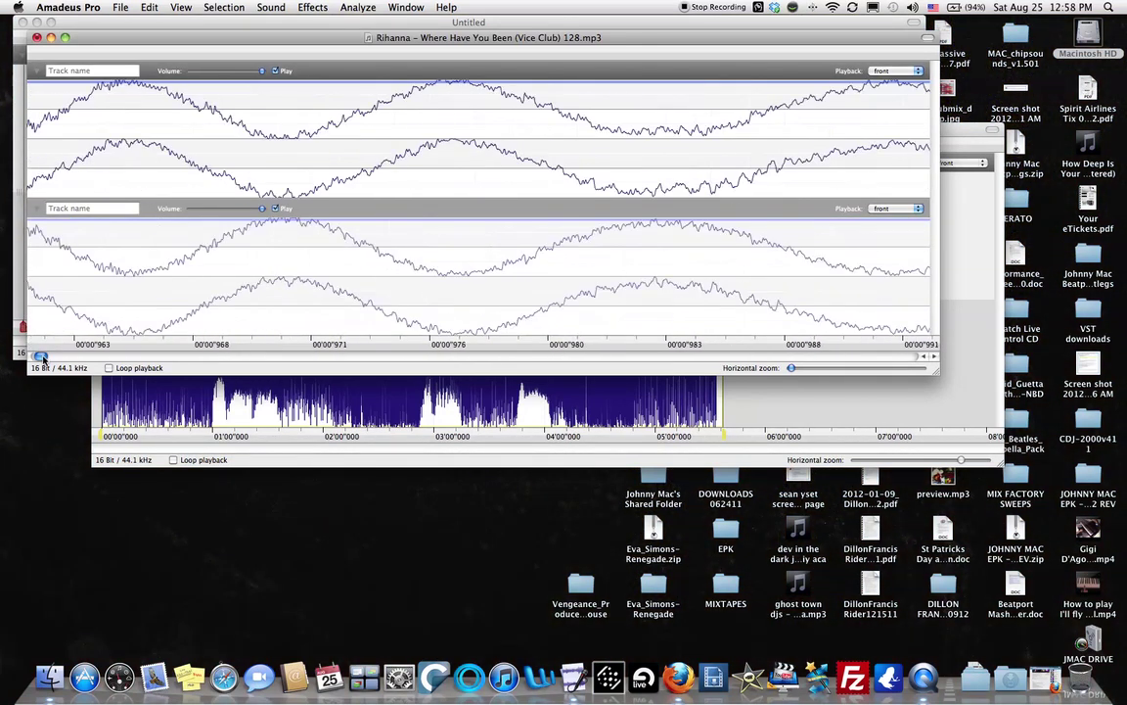
key(space)
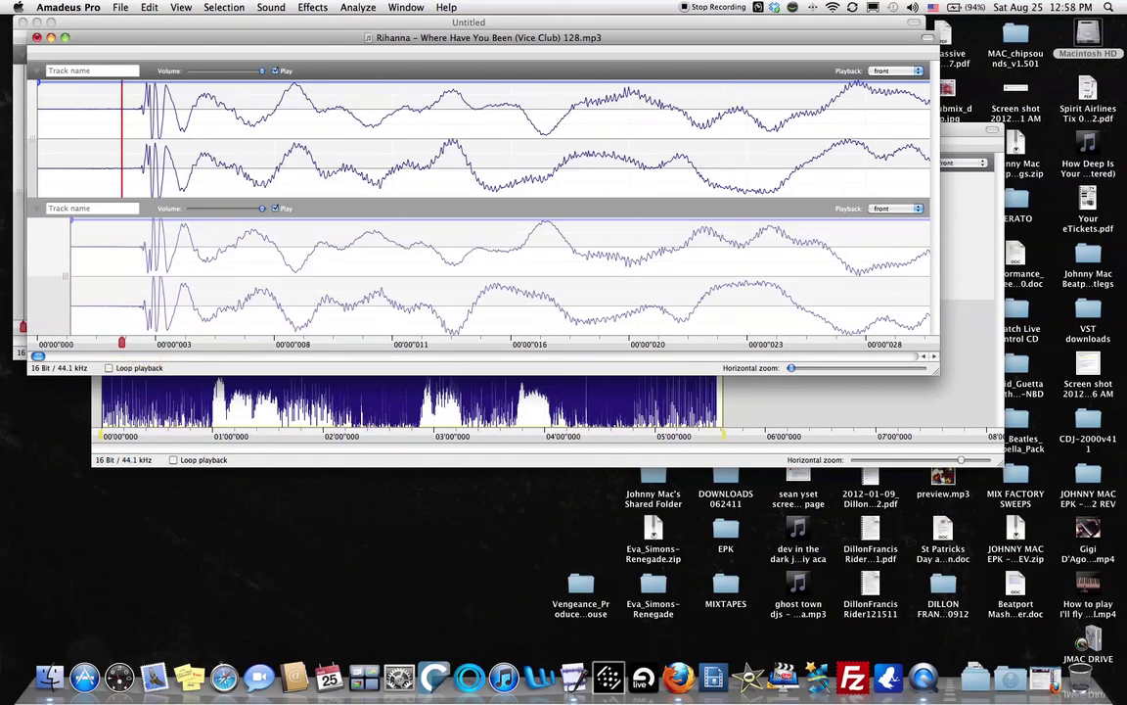
click(66, 276)
drag(66, 277, 65, 278)
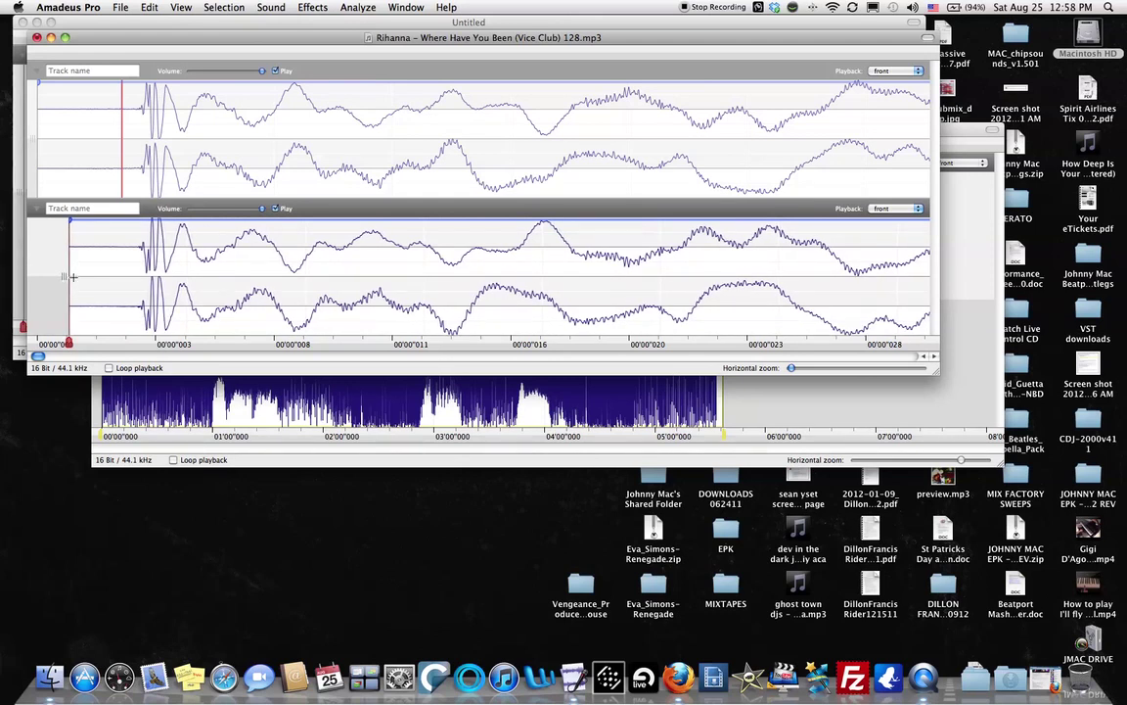
- Zoom out until the first three minutes of both tracks are visible
key(super+minus)
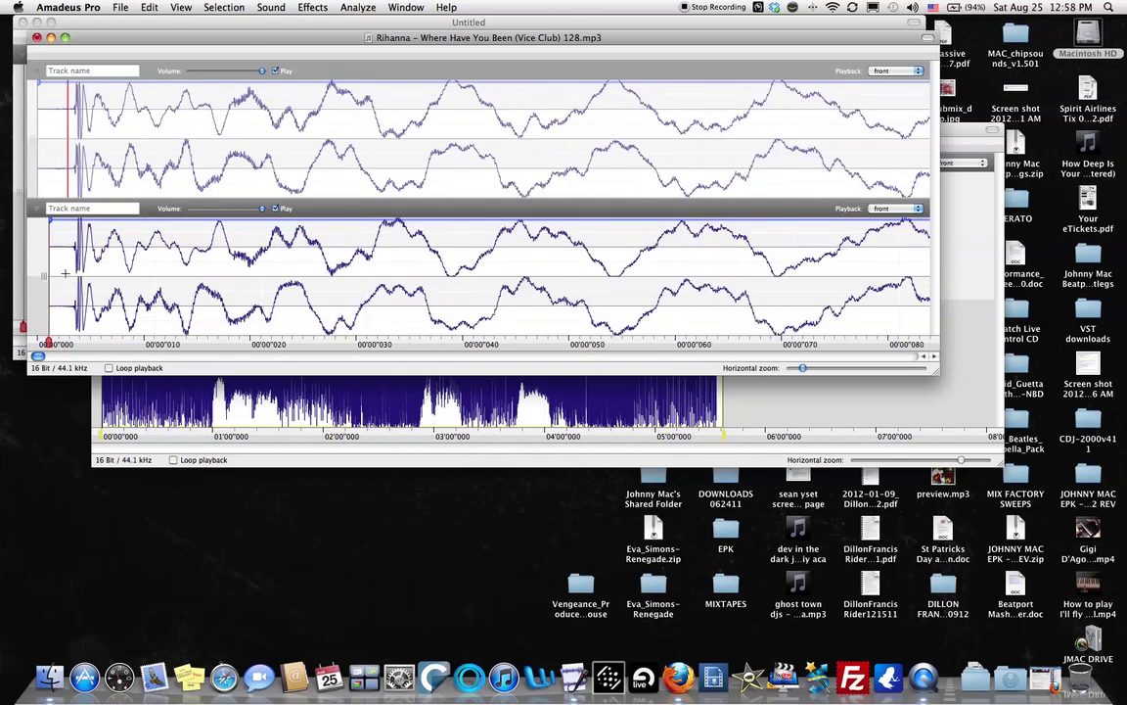
key(super+equal)
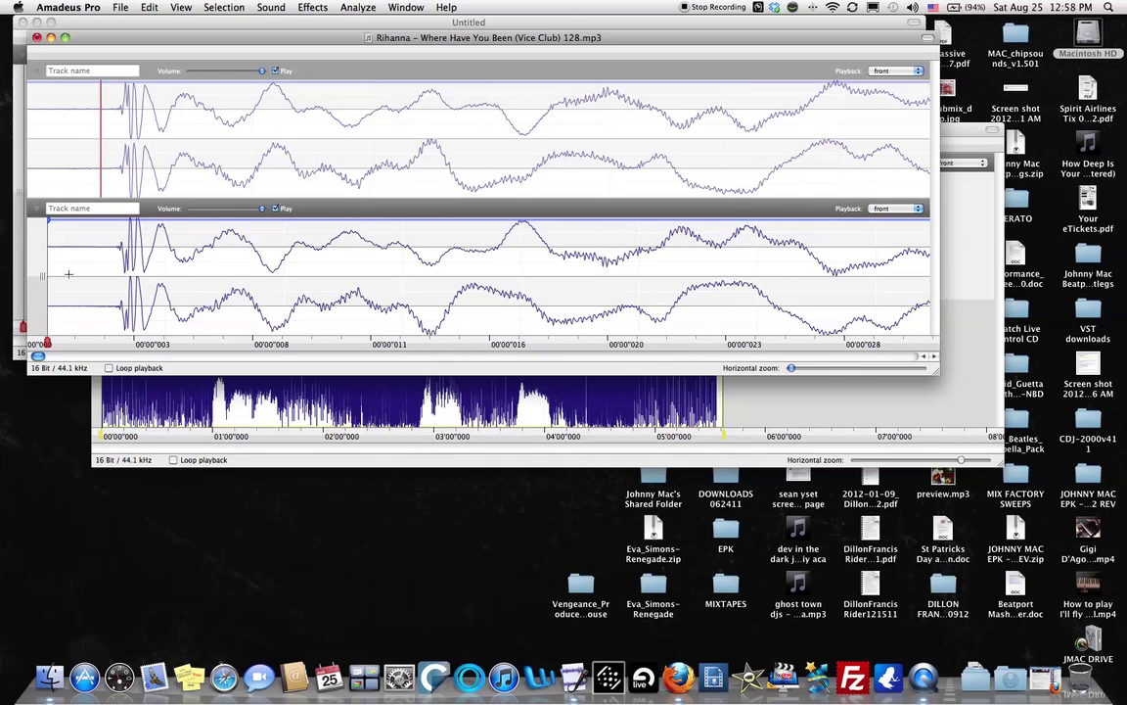
key(super+minus)
key(super+minus)
key(super+minus)
key(super+minus)
key(super+minus)
key(super+minus)
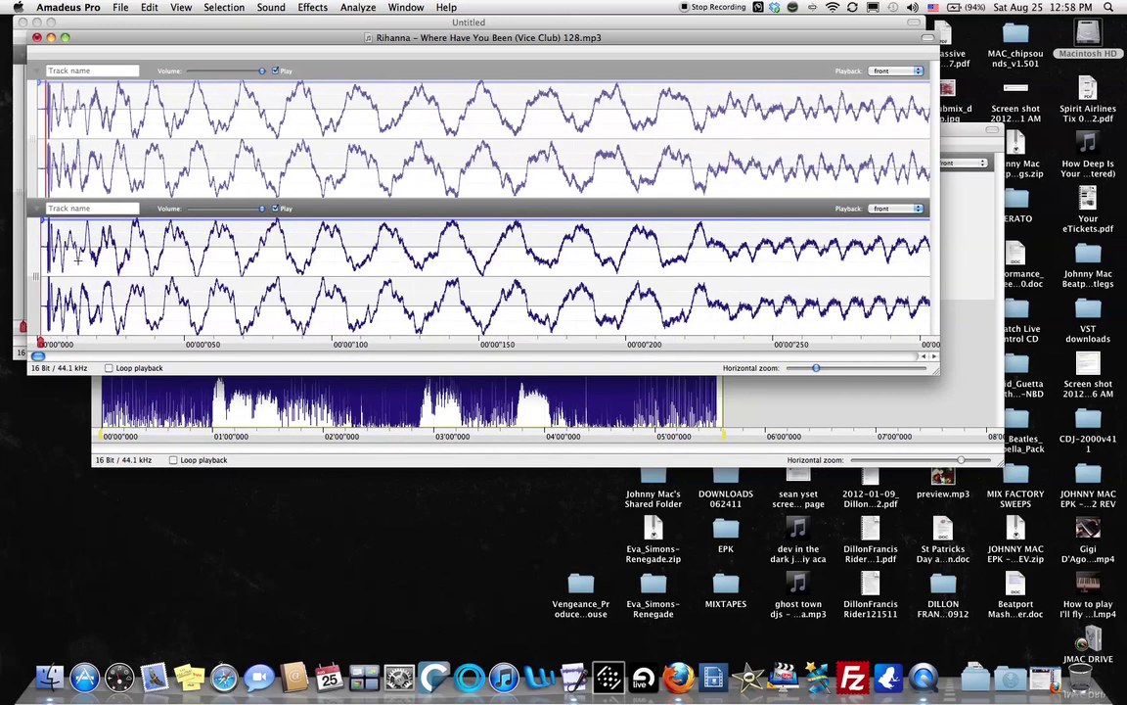
key(super+minus)
key(super+minus)
key(super+minus)
key(super+minus)
key(super+minus)
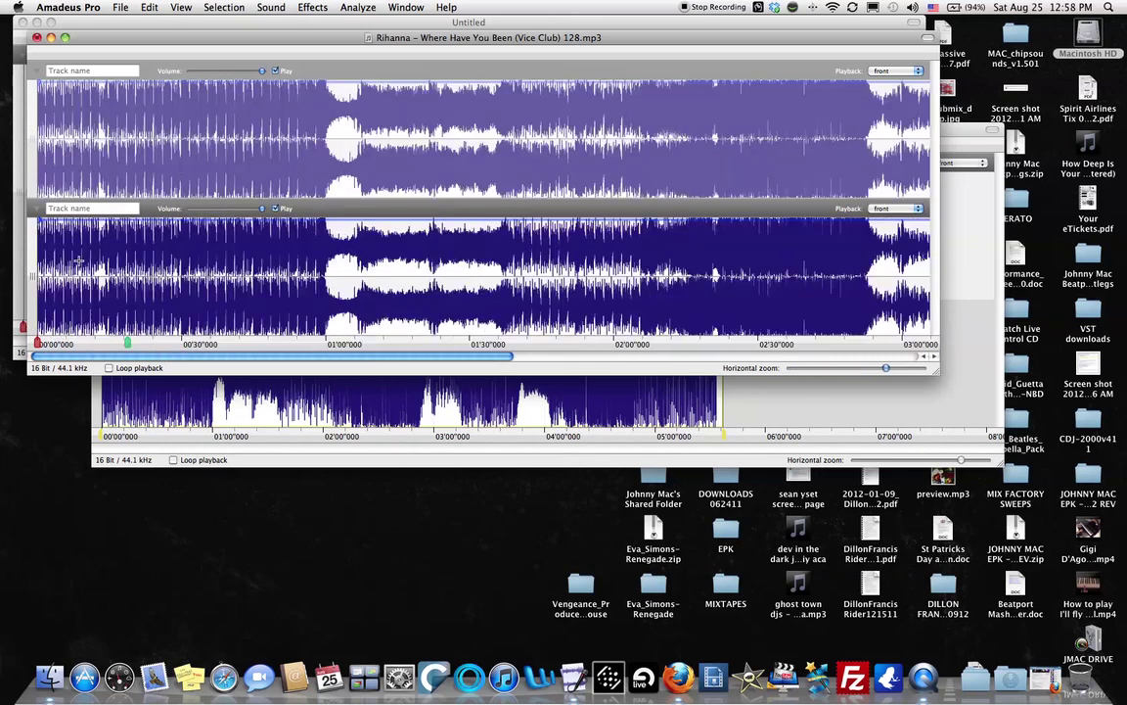
- Play the combined tracks from about 01'00" and zoom out to the whole song length
click(352, 152)
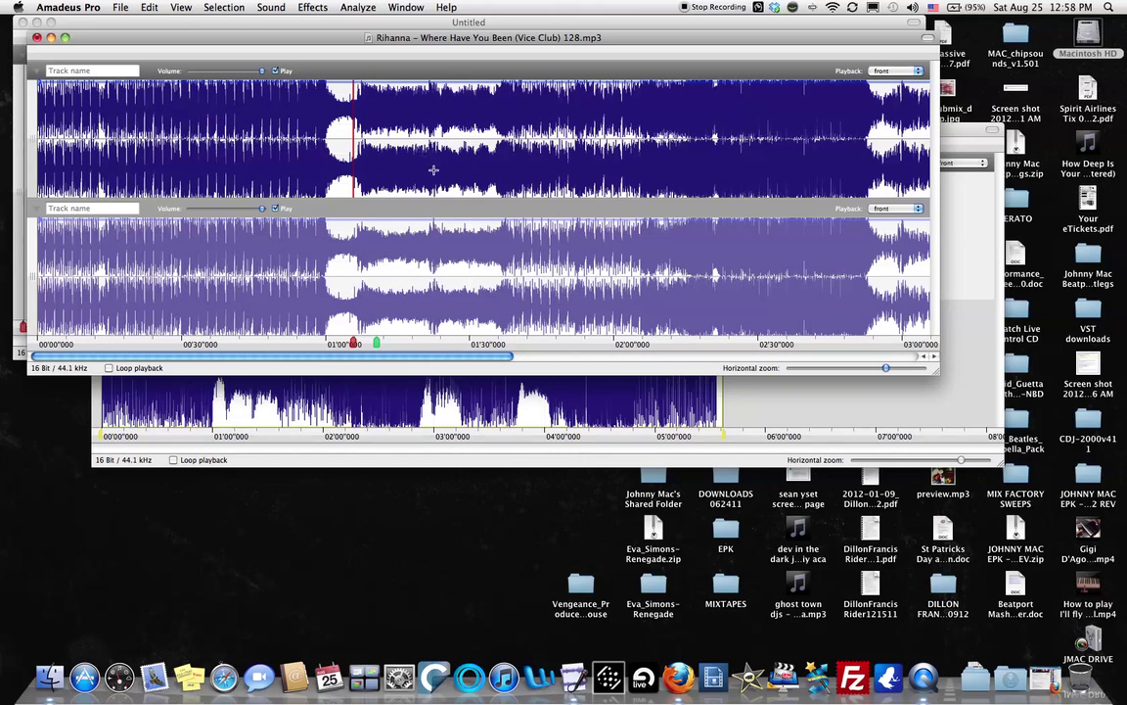
key(super+minus)
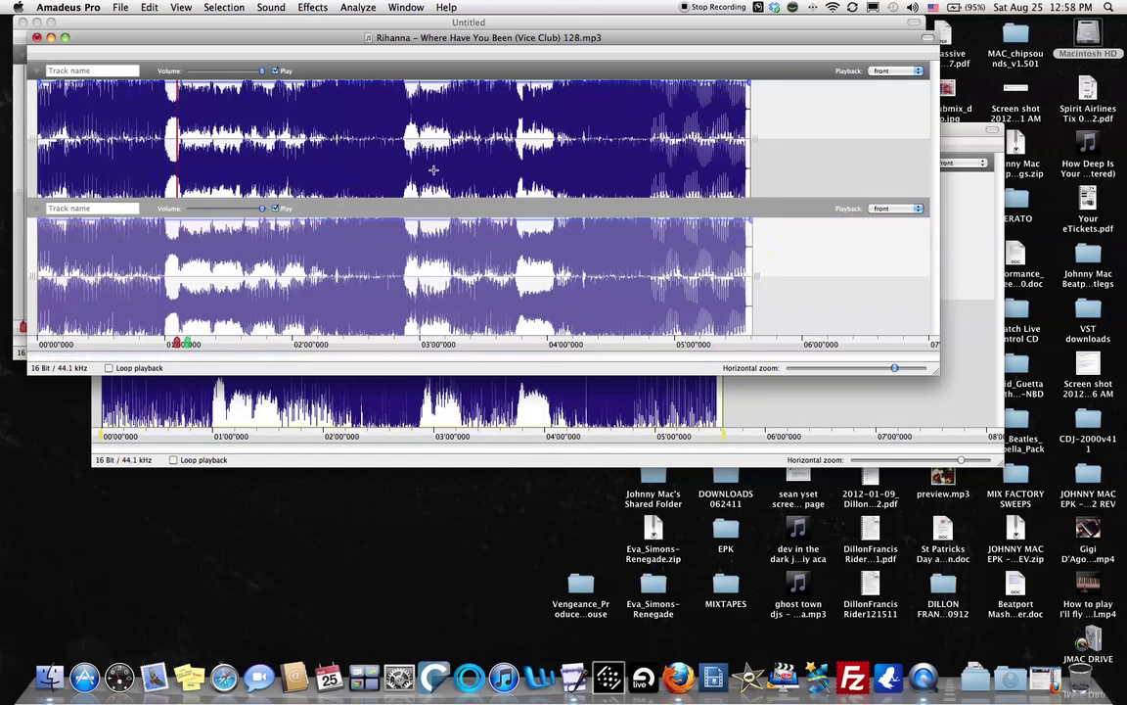
click(281, 8)
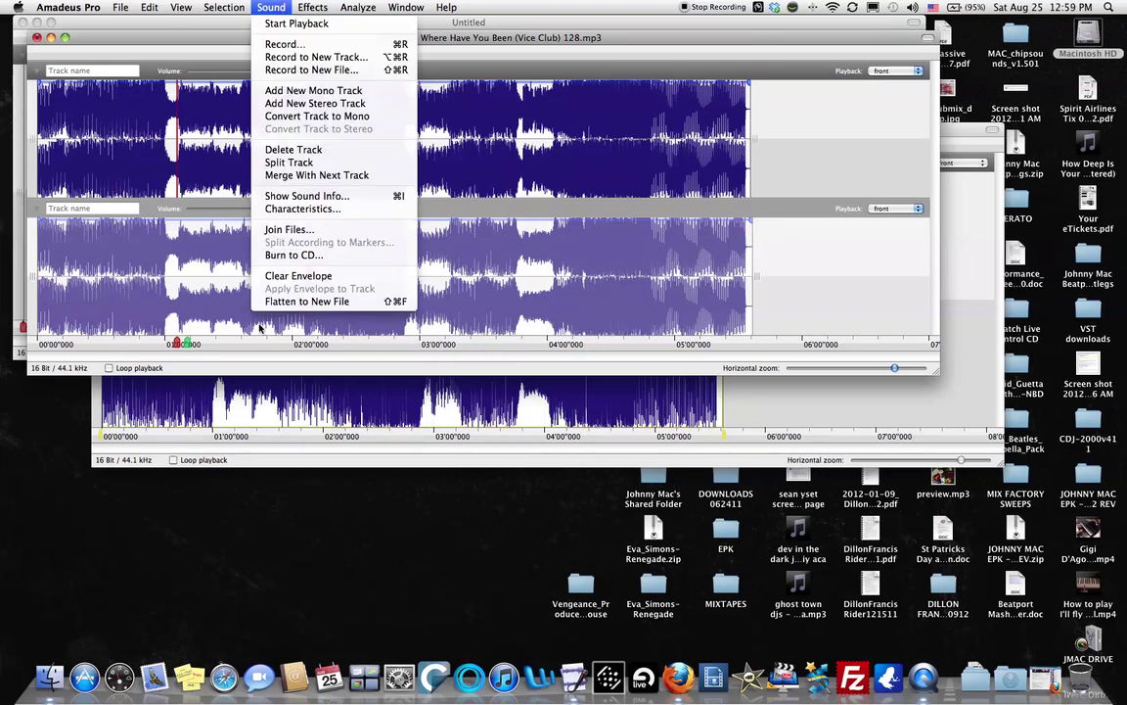
- Flatten both tracks to the new file Untitled 2 and play it from about 01'00"
click(285, 300)
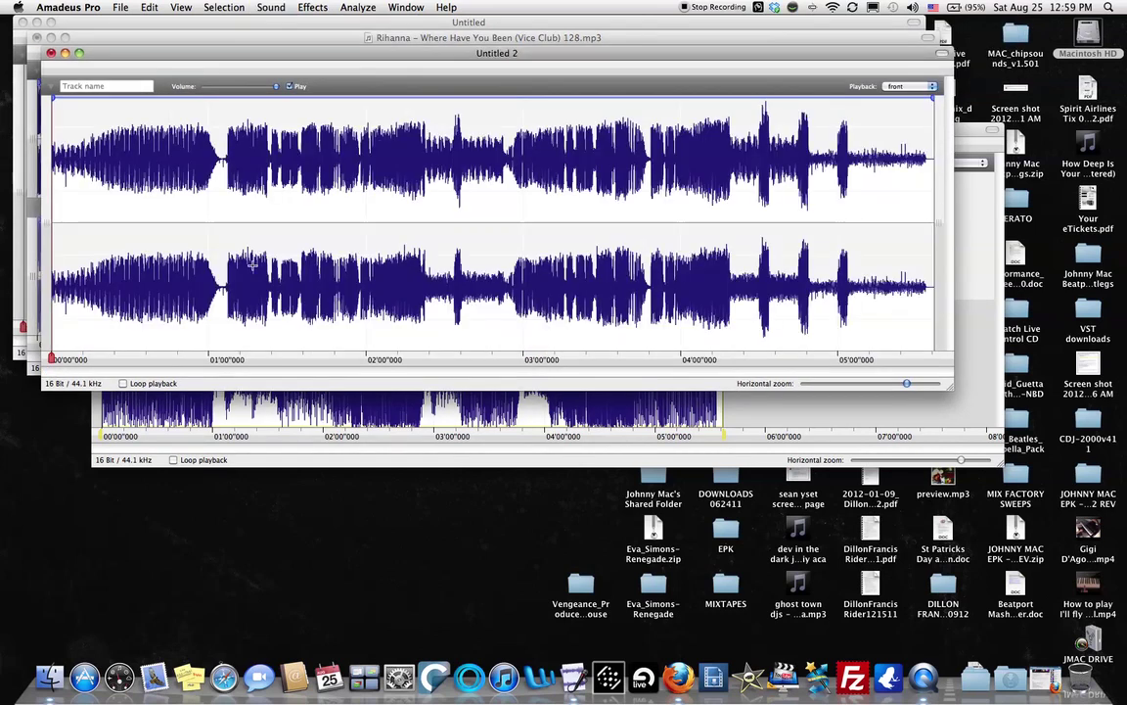
drag(256, 49, 380, 264)
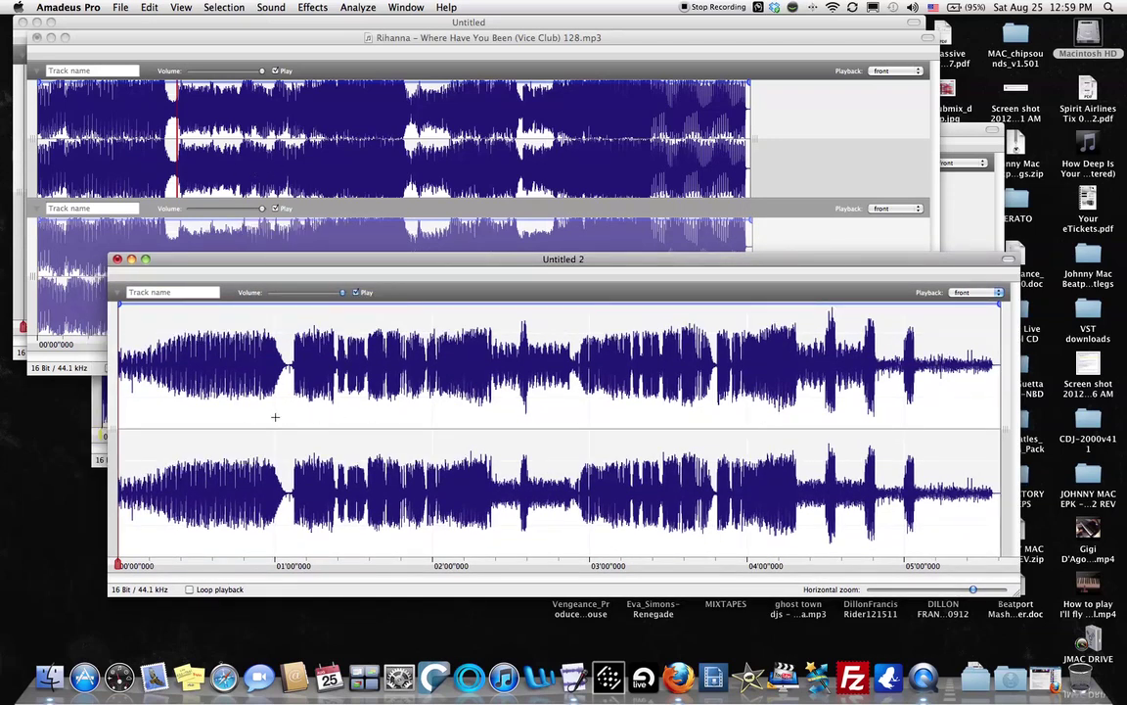
click(303, 407)
key(space)
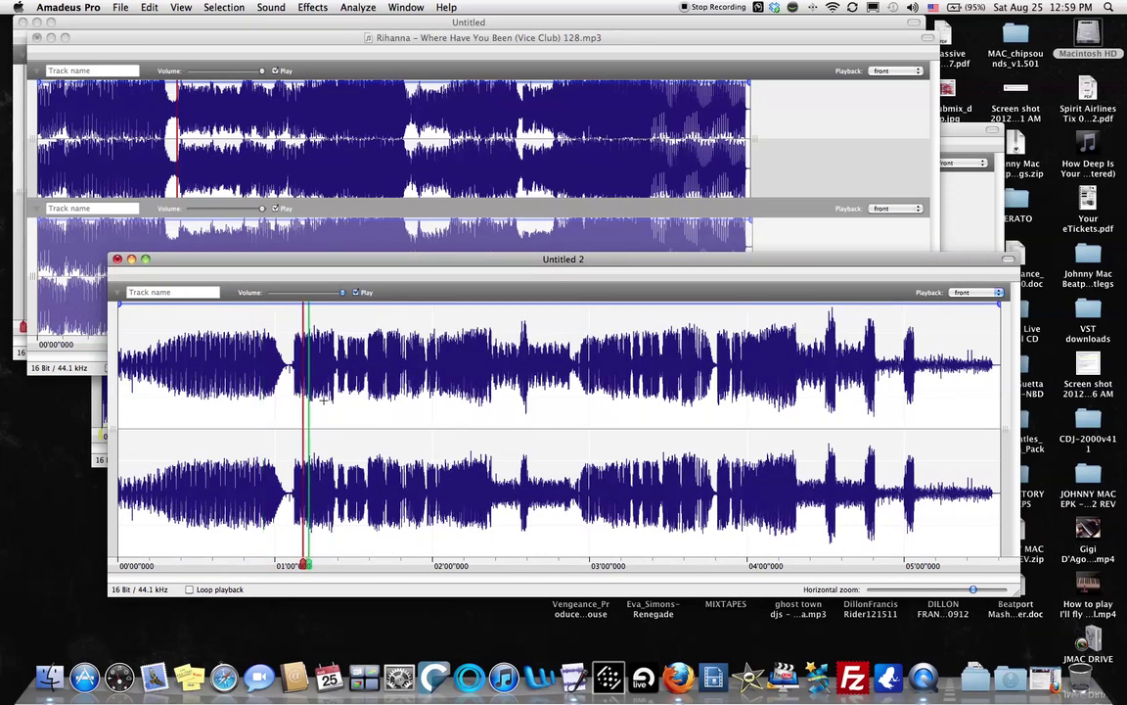
- Audition the flattened mix just past the two-minute and three-minute marks
click(320, 399)
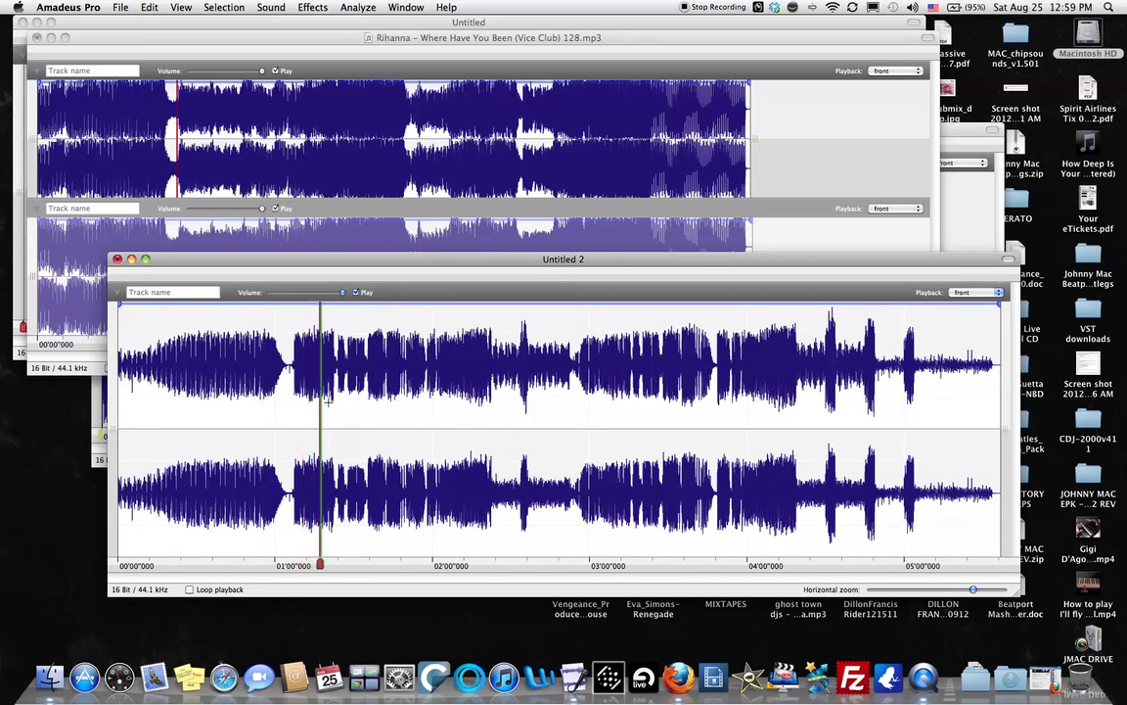
click(377, 394)
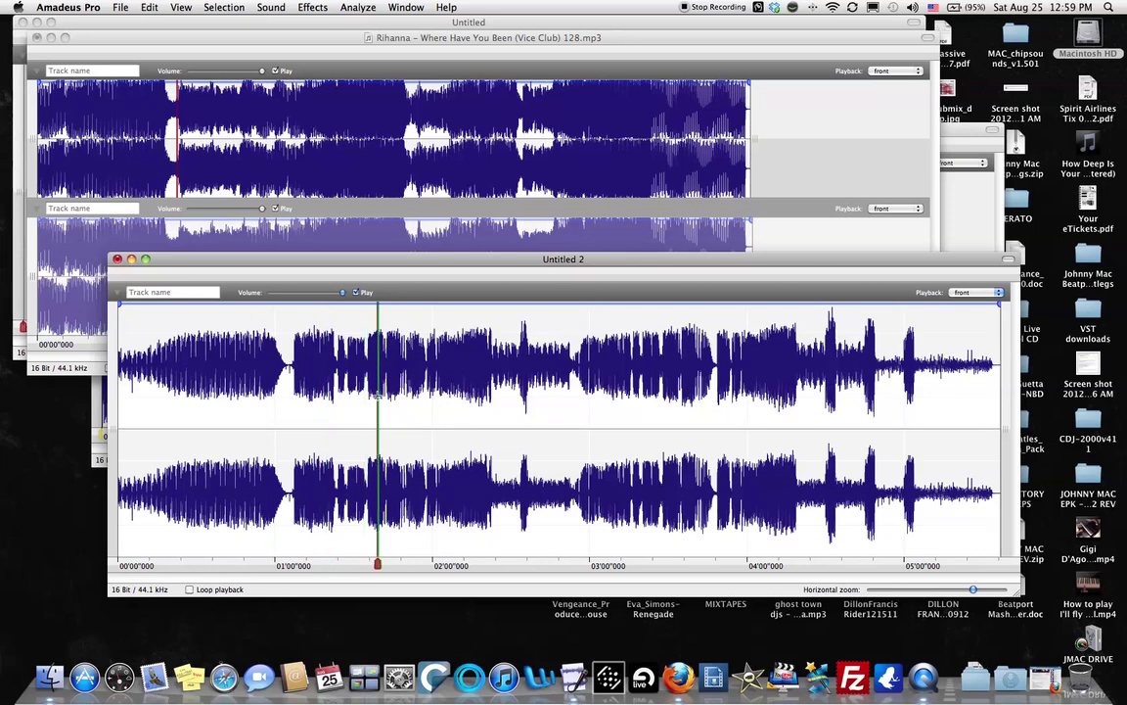
click(425, 394)
click(461, 394)
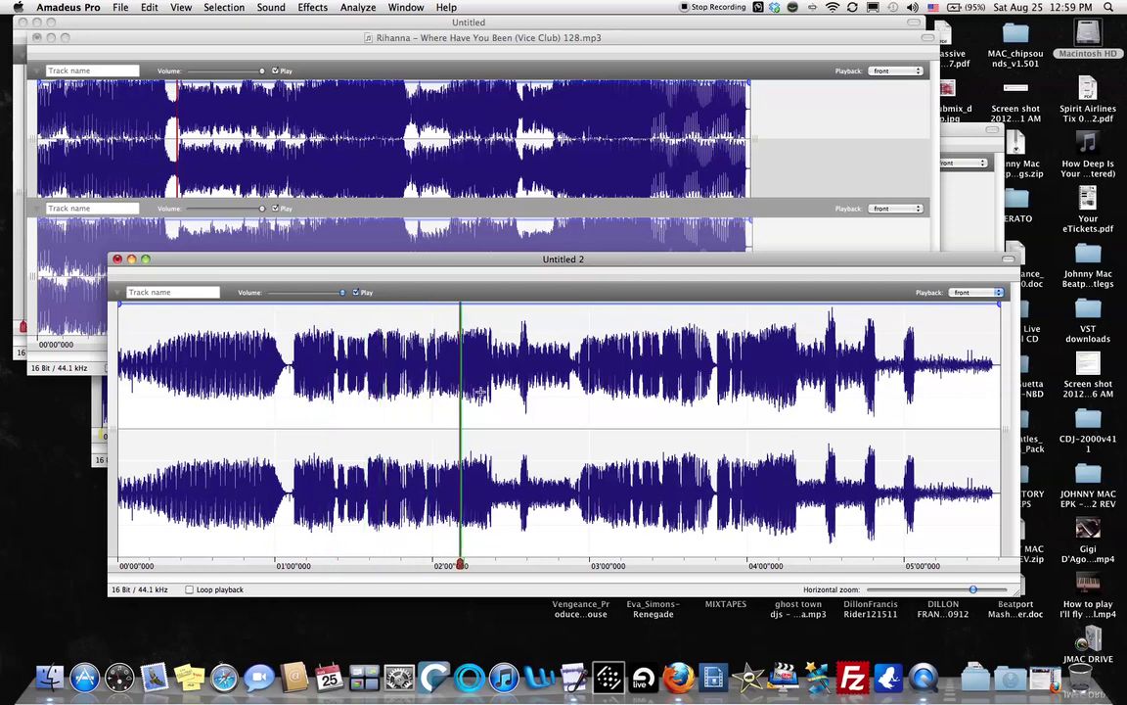
click(480, 393)
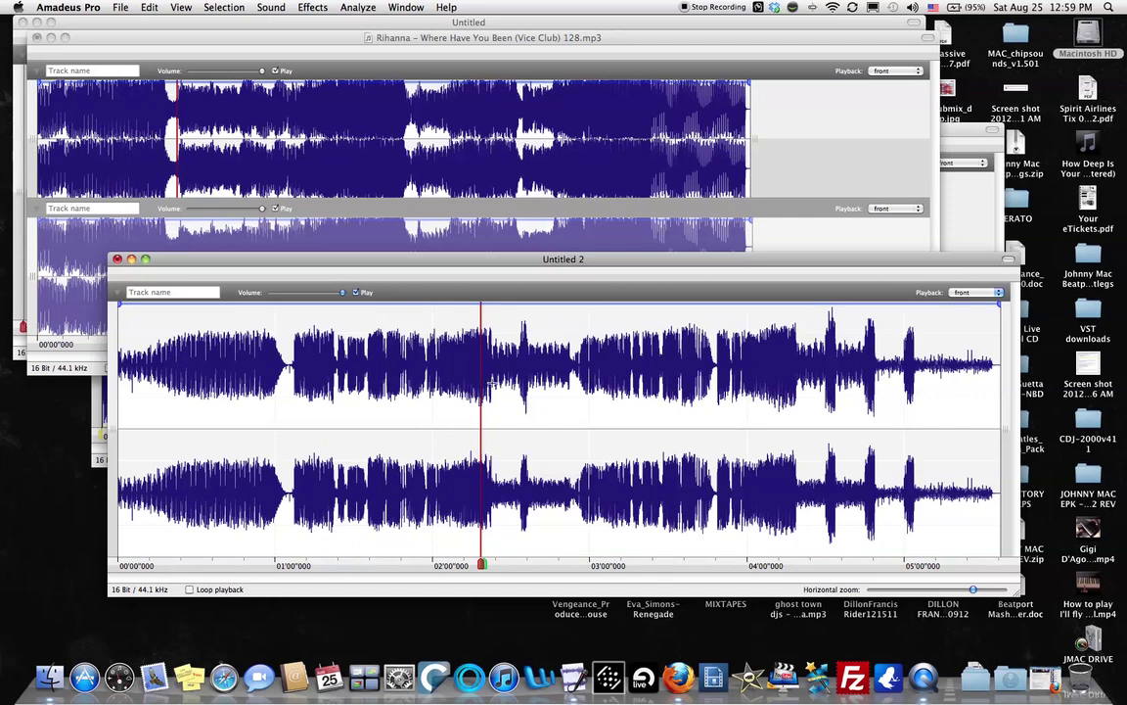
key(space)
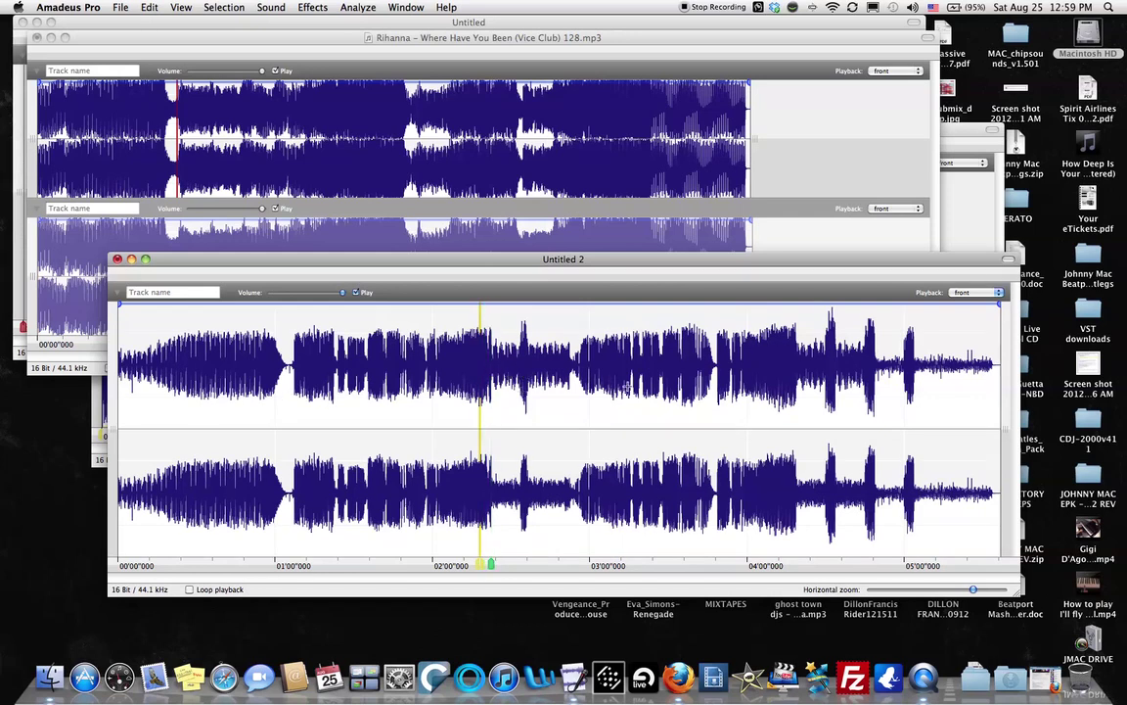
click(590, 399)
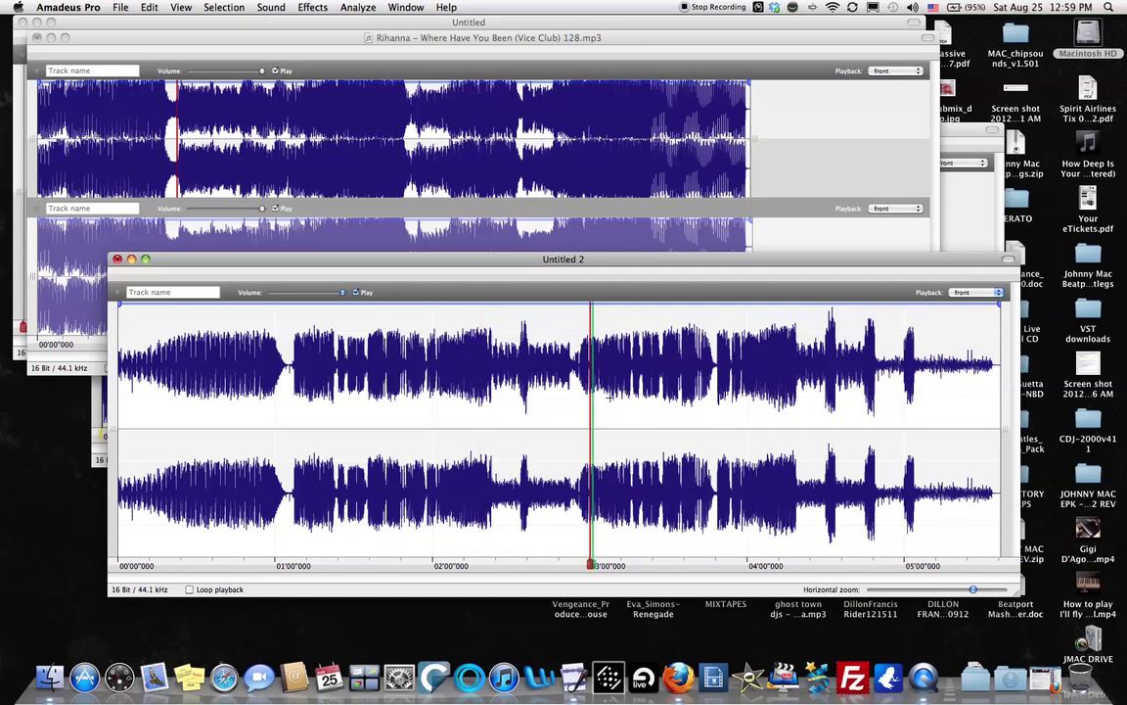
click(611, 396)
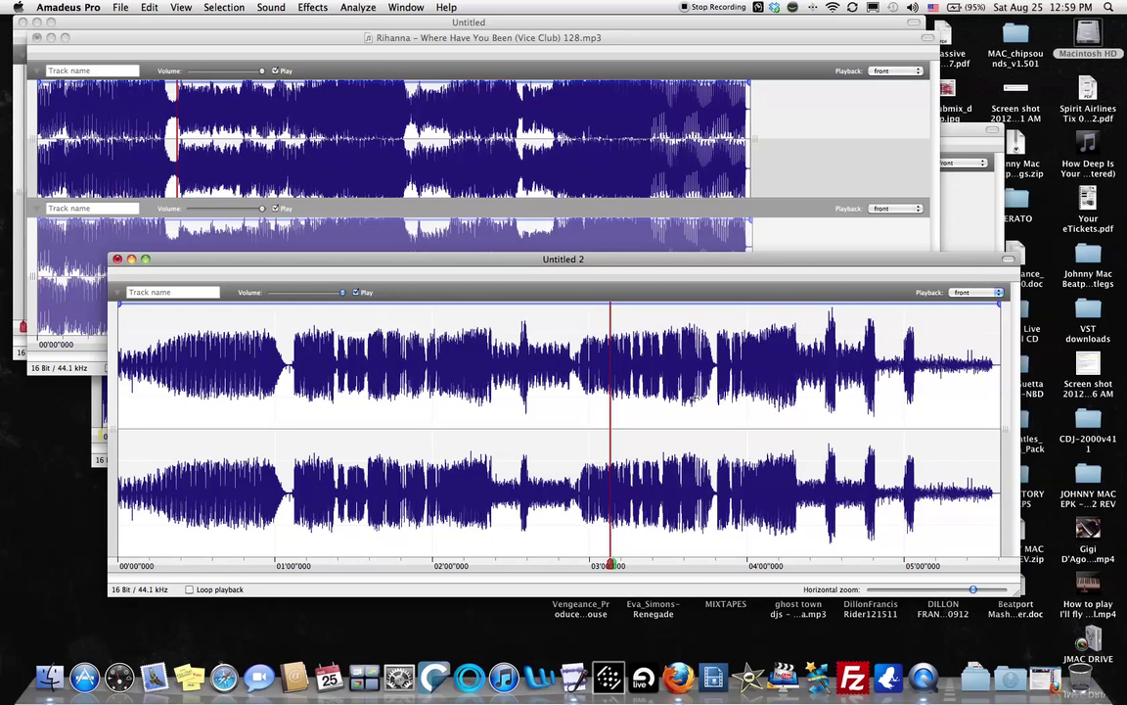
drag(734, 260, 739, 222)
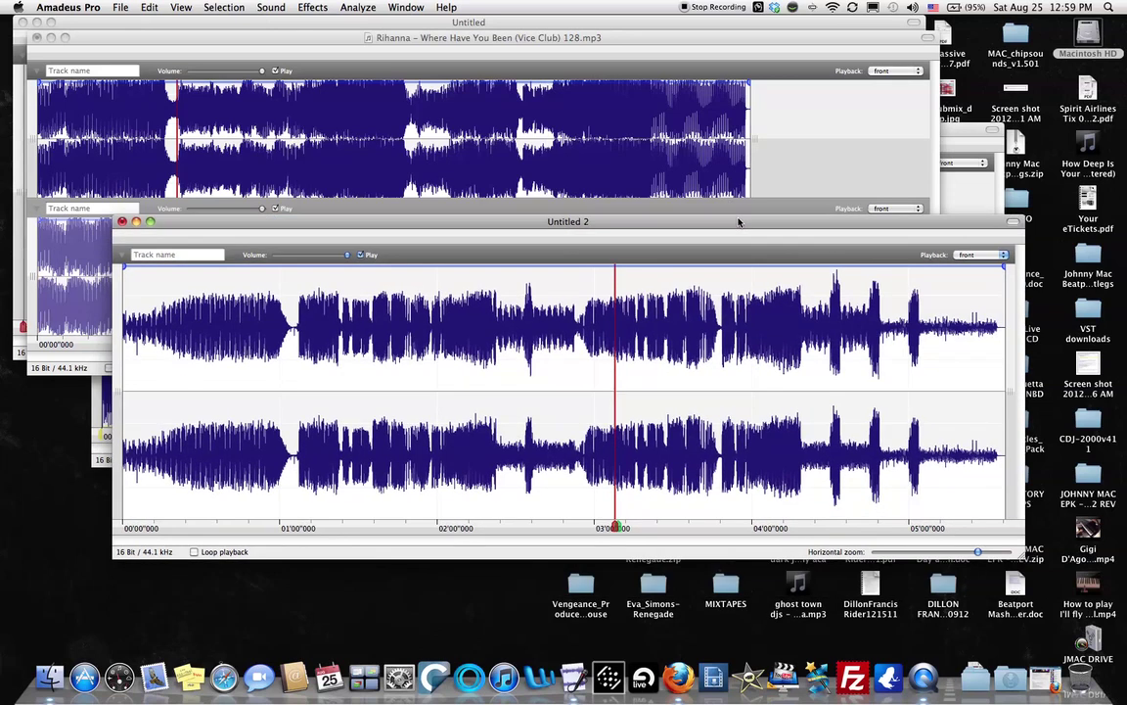
click(120, 7)
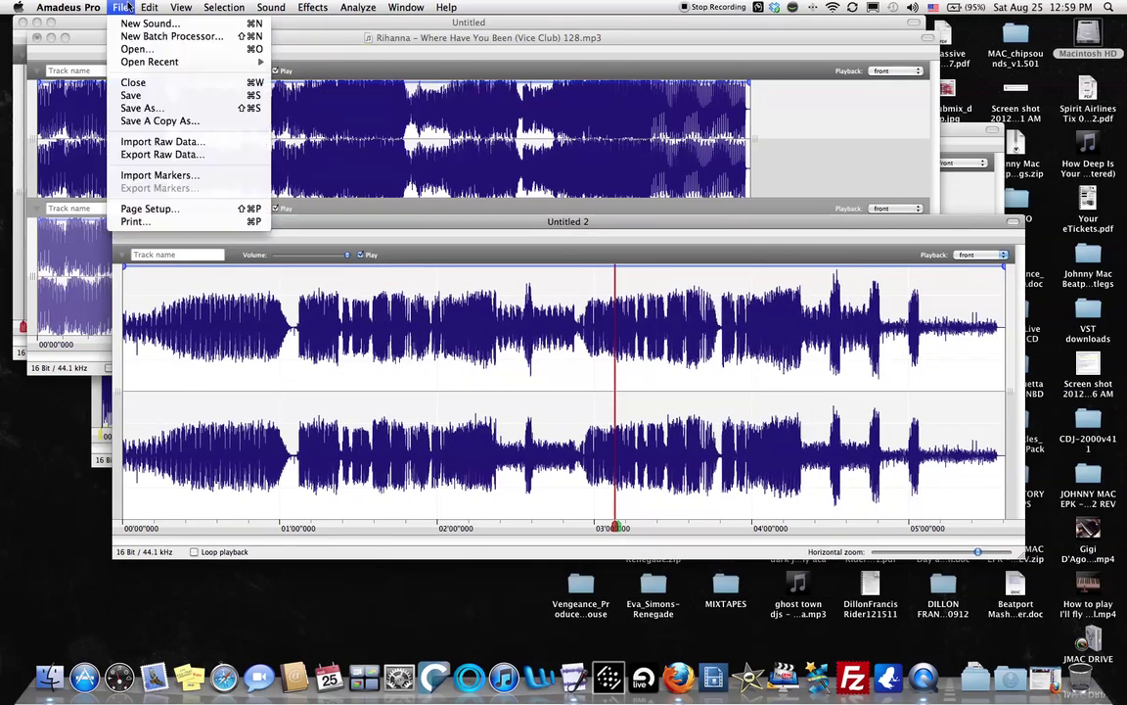
click(176, 109)
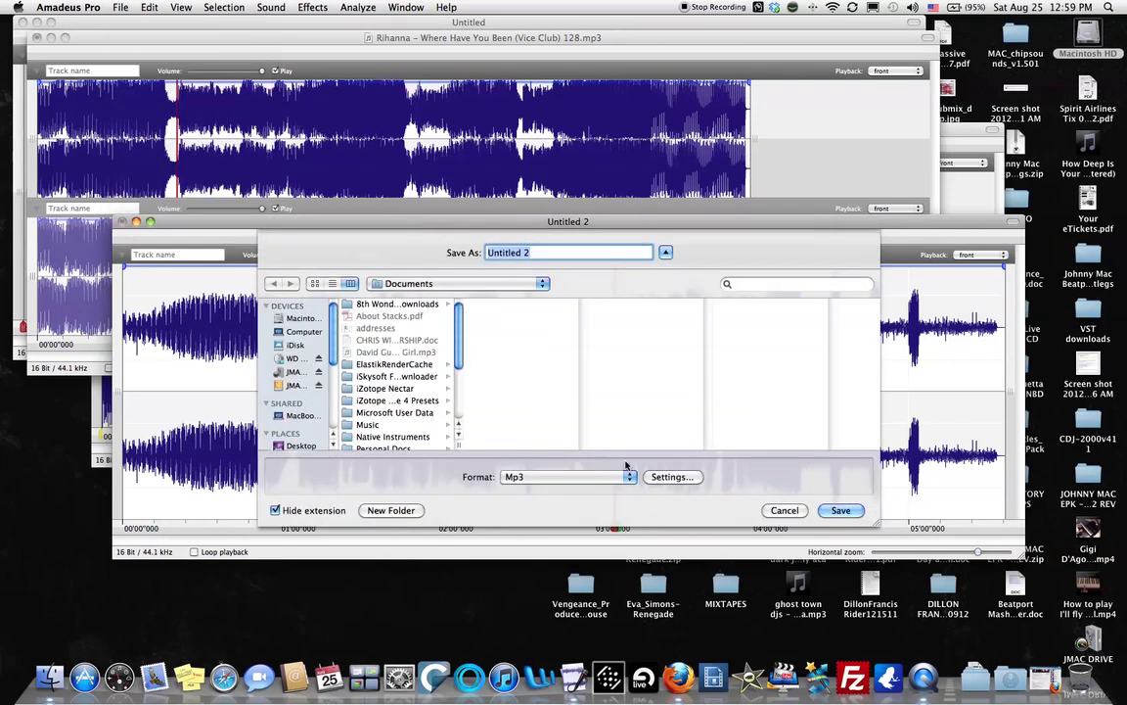
click(665, 477)
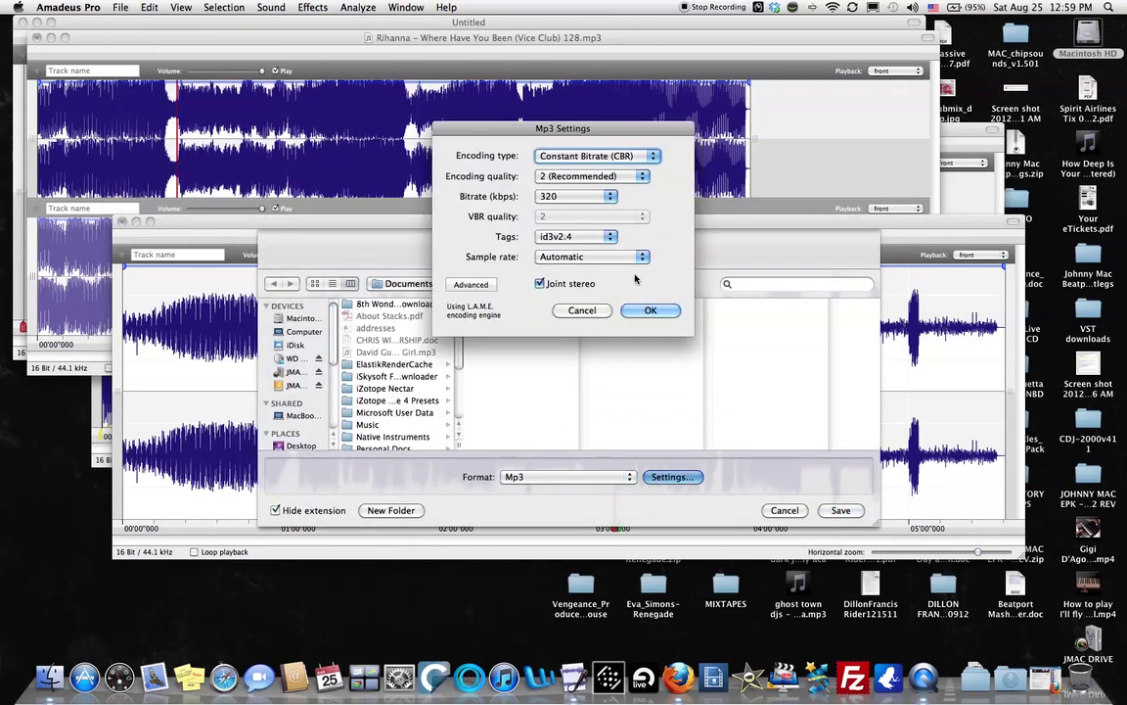
click(593, 178)
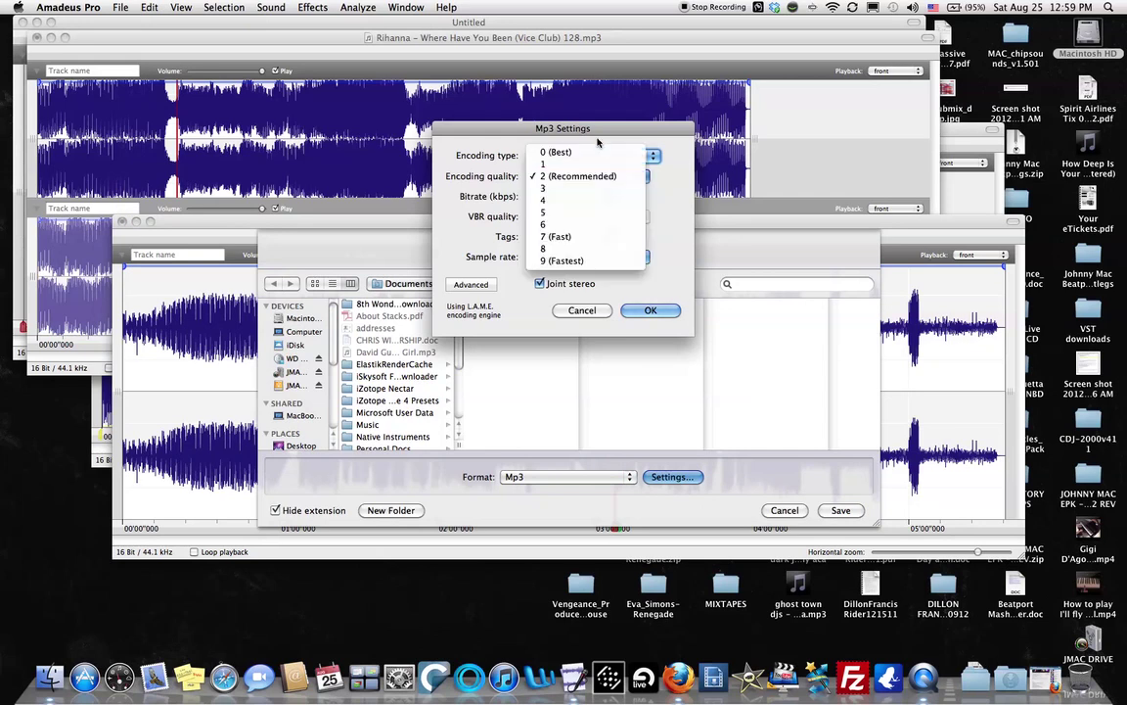
click(639, 297)
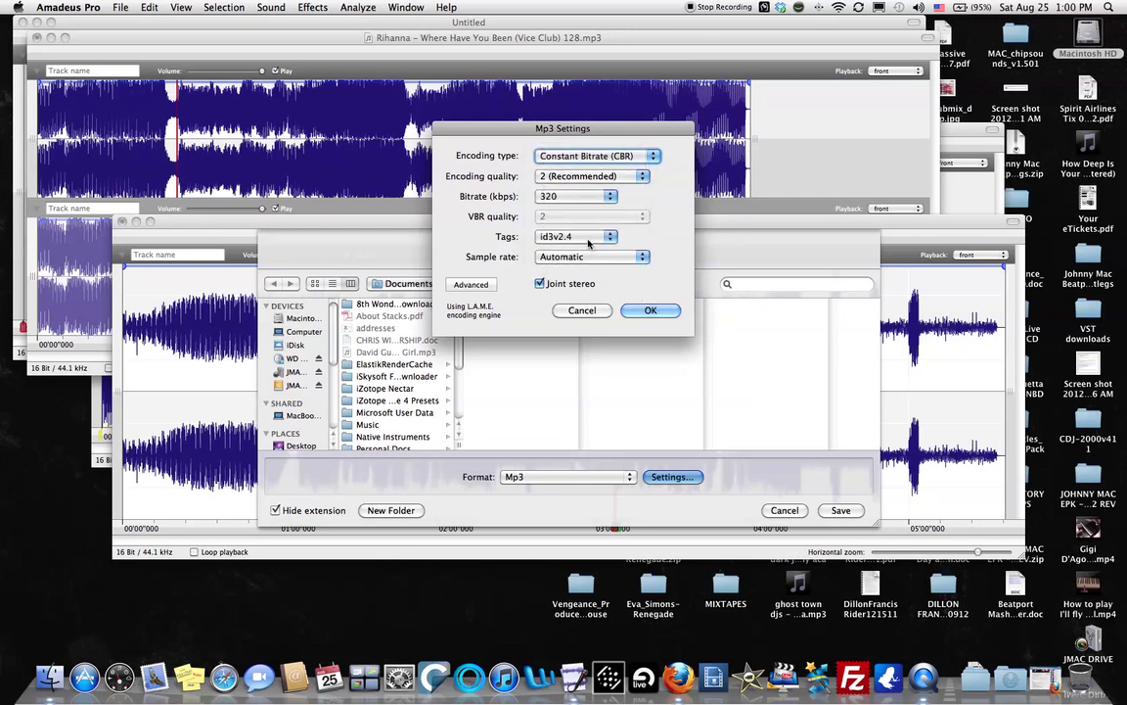
click(591, 311)
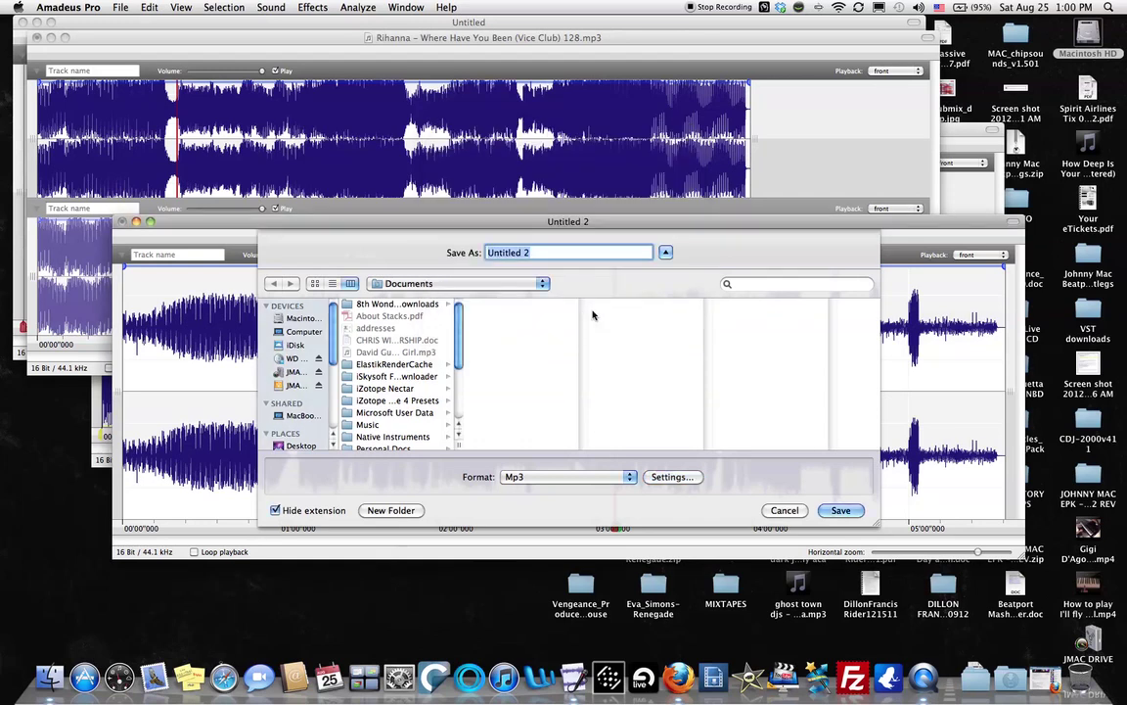
key(Escape)
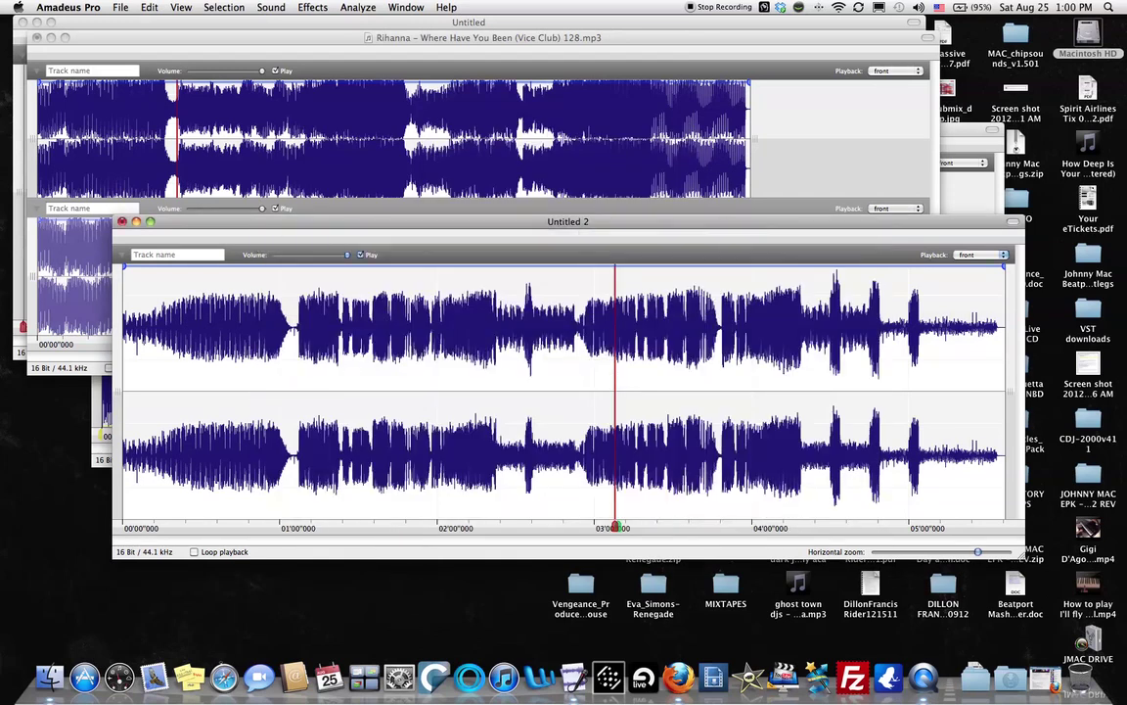